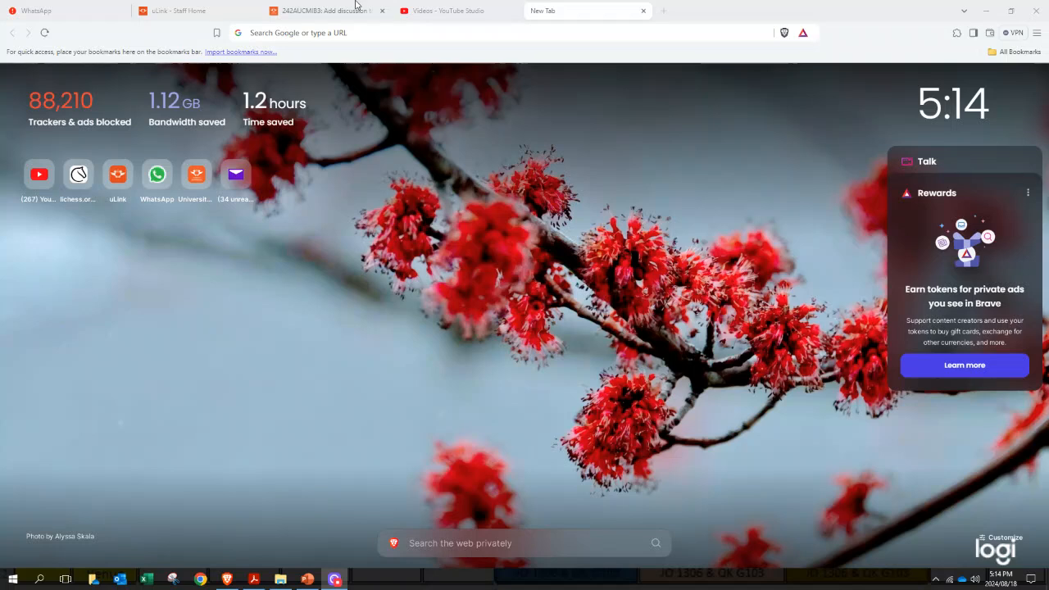
Search the web for "drawio", open the draw.io app and start a blank diagram, leaving the storage choice for later.
left_click(339, 32)
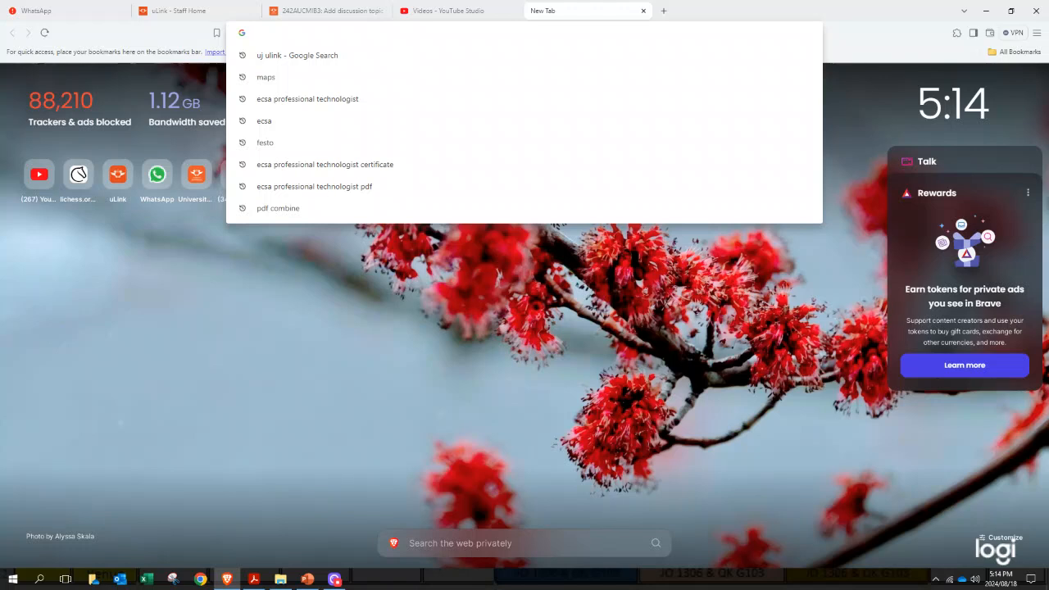
type("dr")
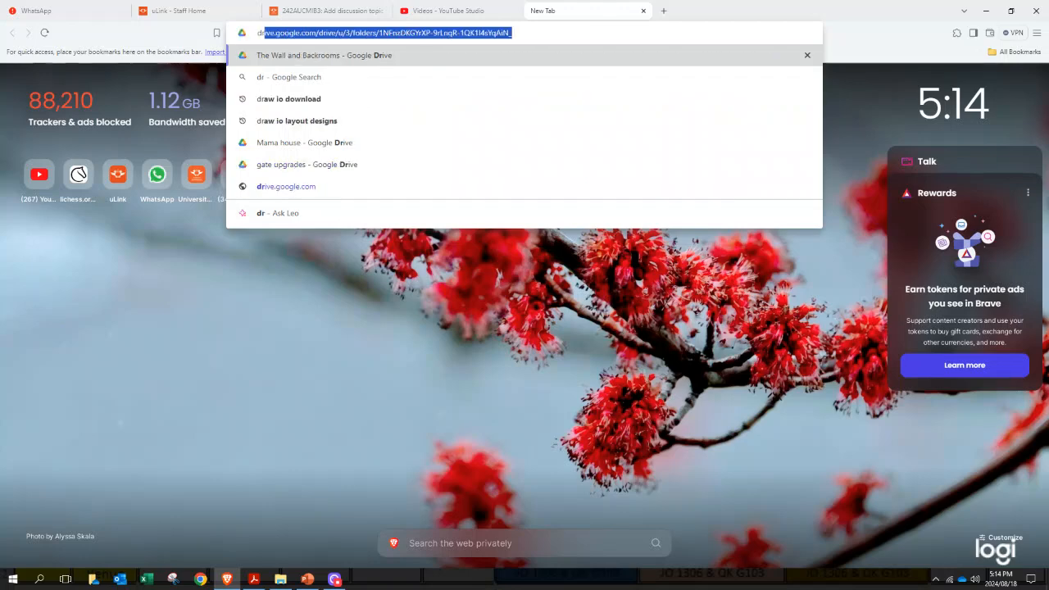
type("awio")
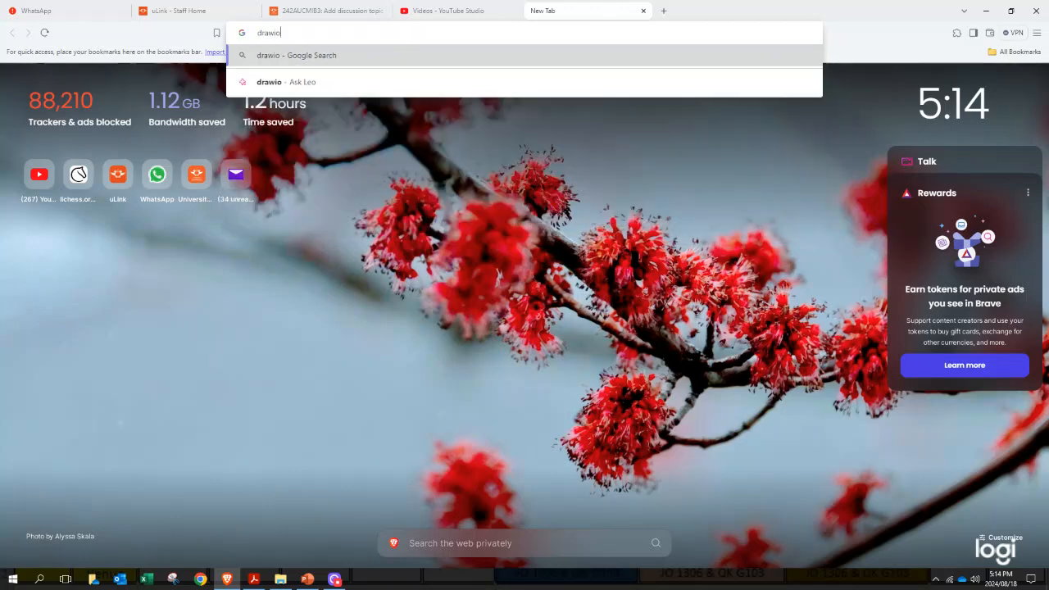
key("Return")
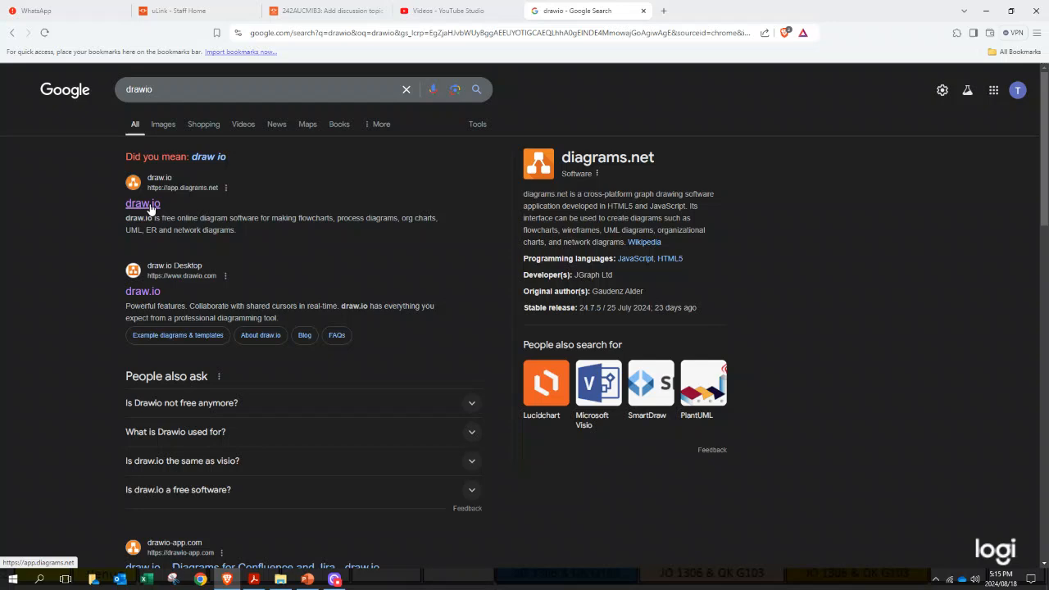
left_click(144, 211)
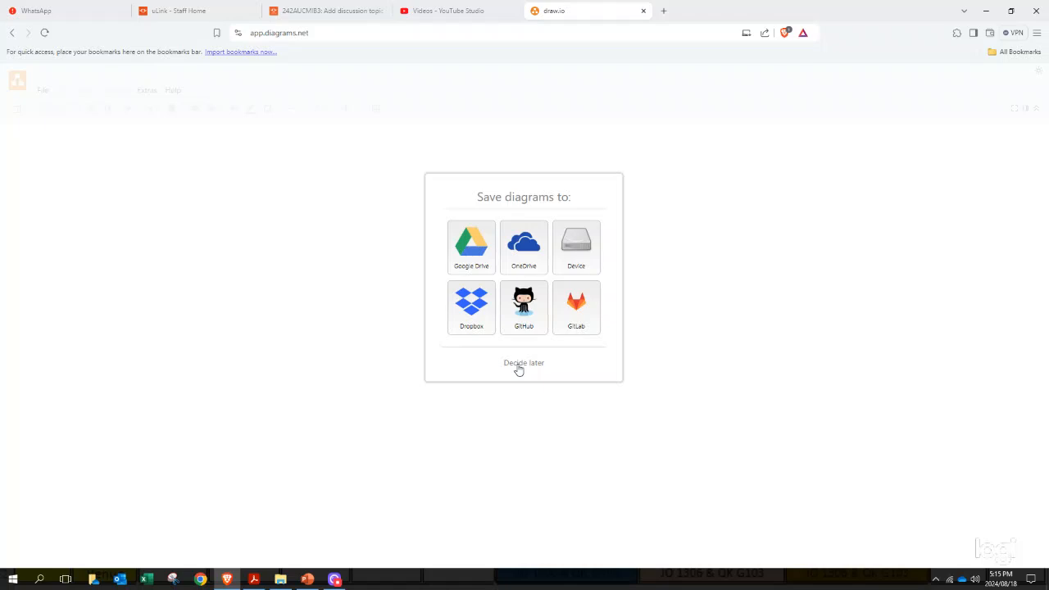
left_click(518, 365)
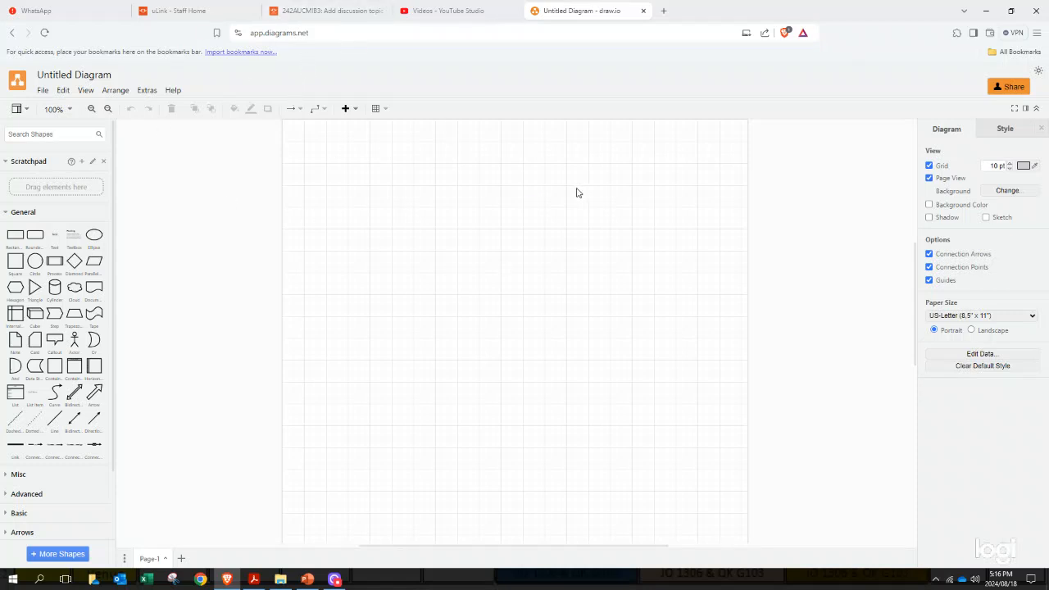
Look over the shape library's categories and the blank drawing page.
scroll(51, 262, "down", 3)
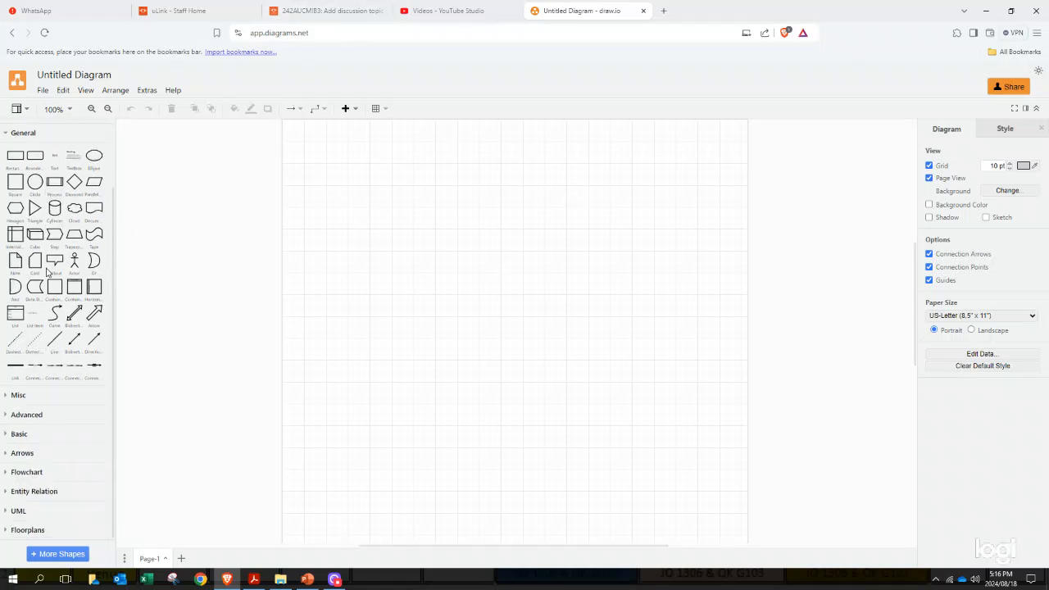
scroll(51, 267, "up", 3)
scroll(54, 270, "down", 1)
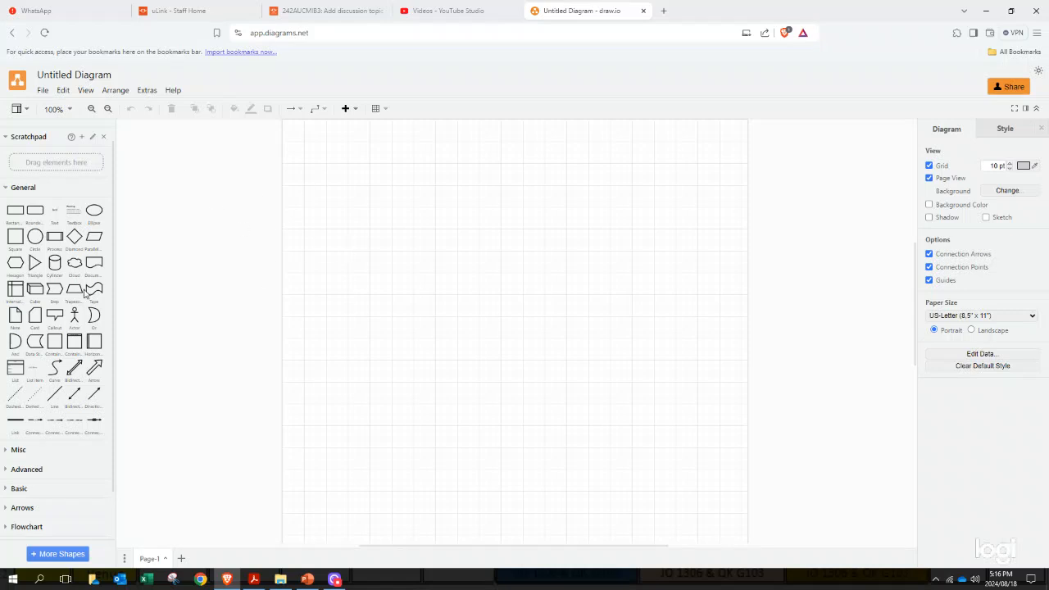
scroll(20, 483, "down", 1)
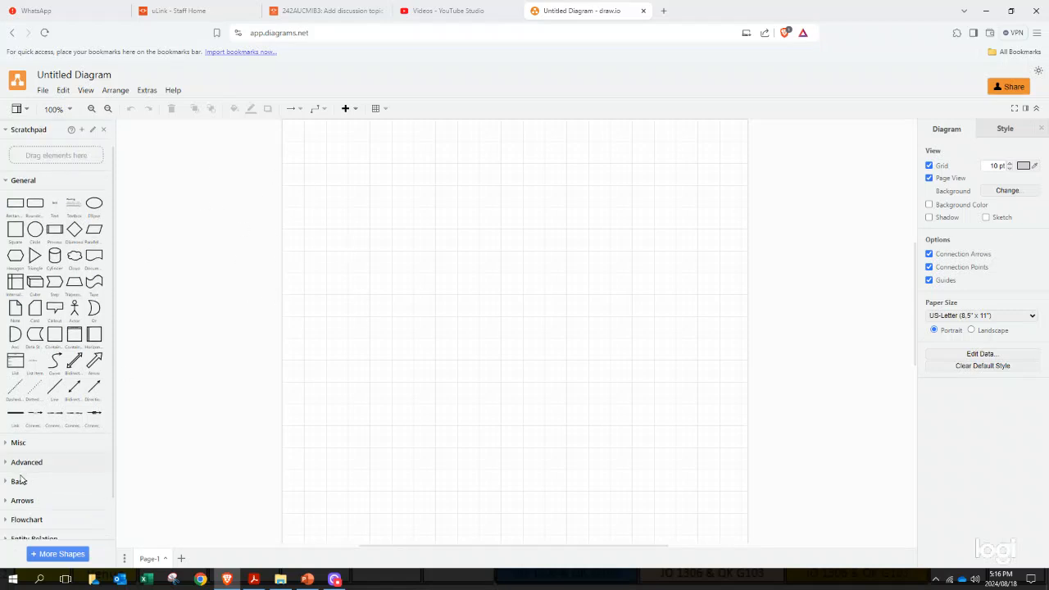
scroll(21, 481, "down", 1)
scroll(51, 385, "up", 2)
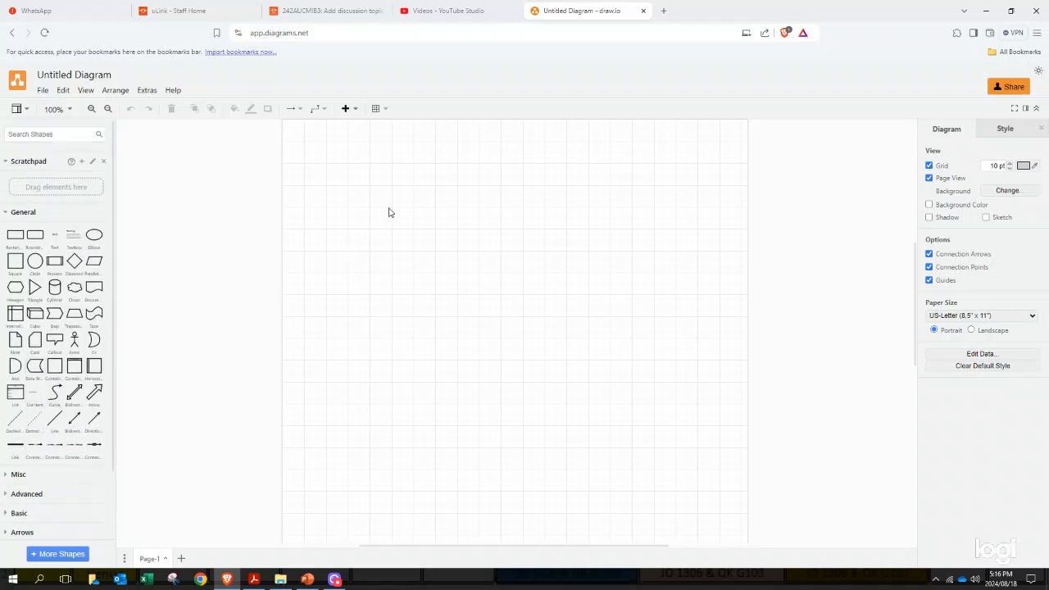
left_click_drag(359, 199, 675, 433)
left_click_drag(320, 137, 739, 505)
left_click_drag(301, 164, 607, 484)
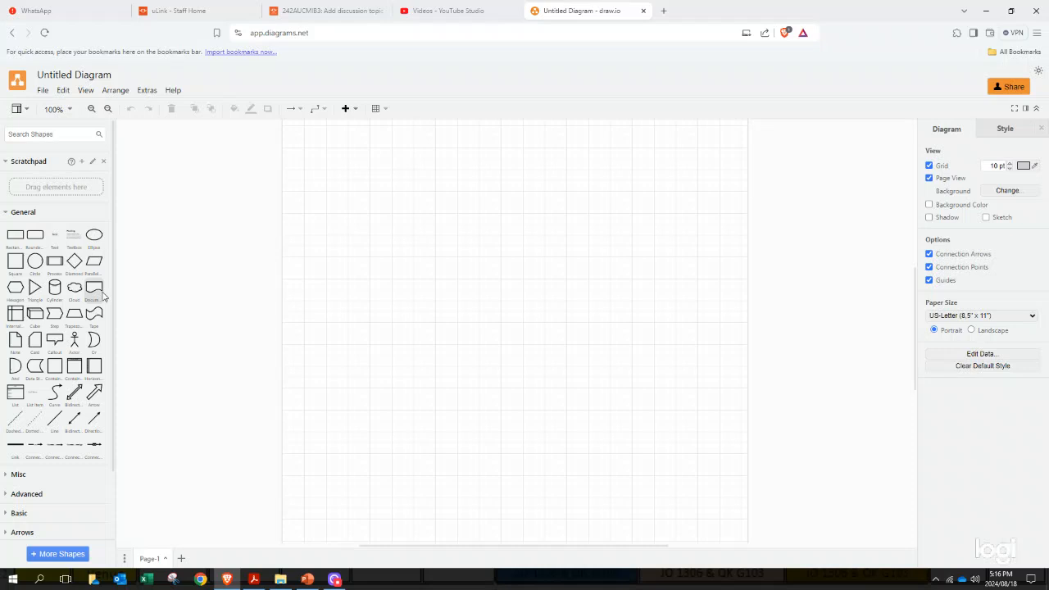
left_click_drag(112, 283, 112, 358)
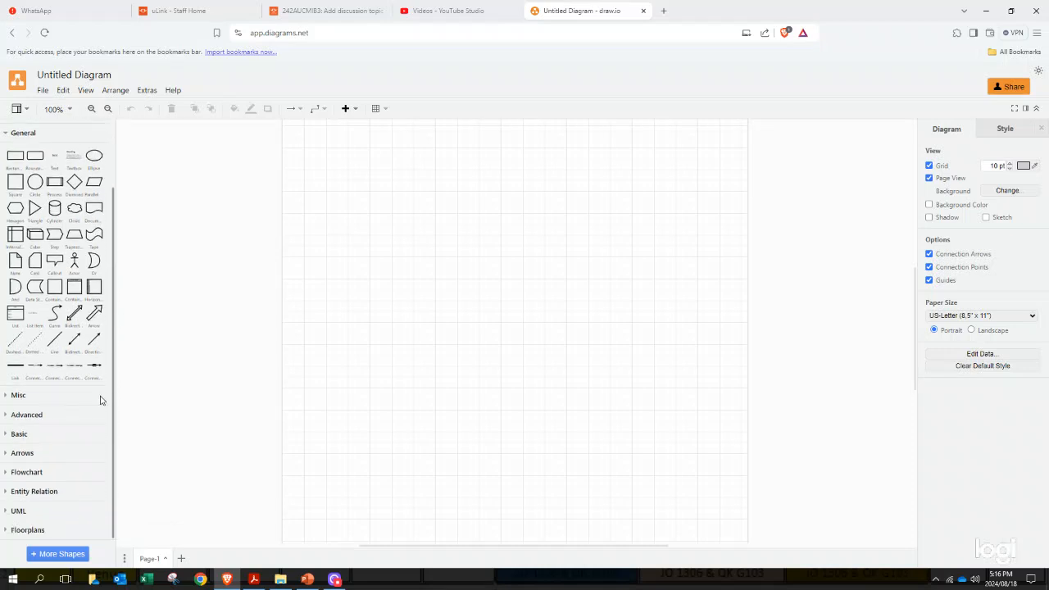
right_click(11, 537)
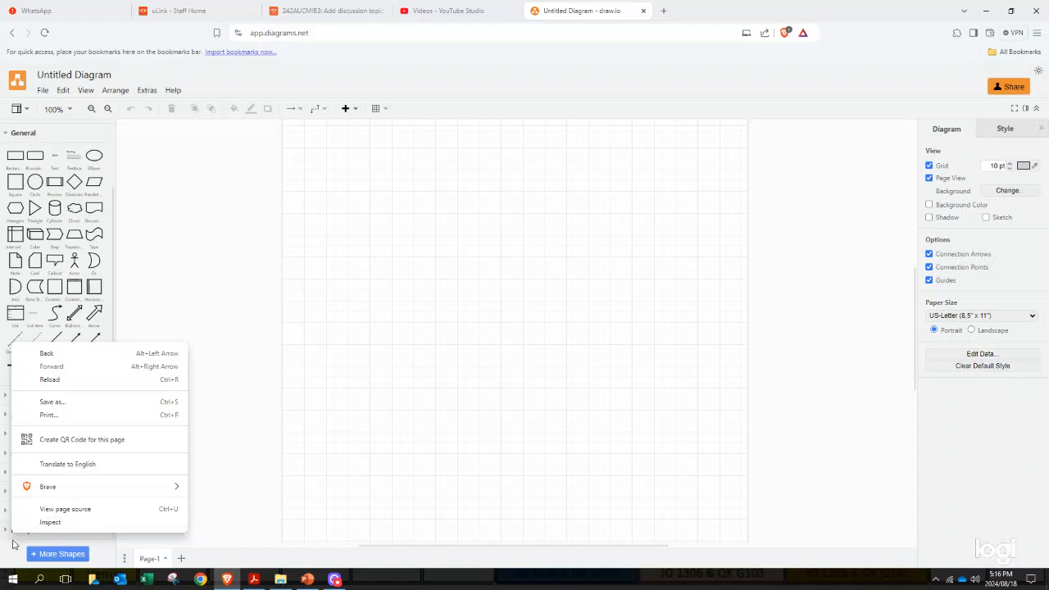
left_click(4, 550)
right_click(23, 528)
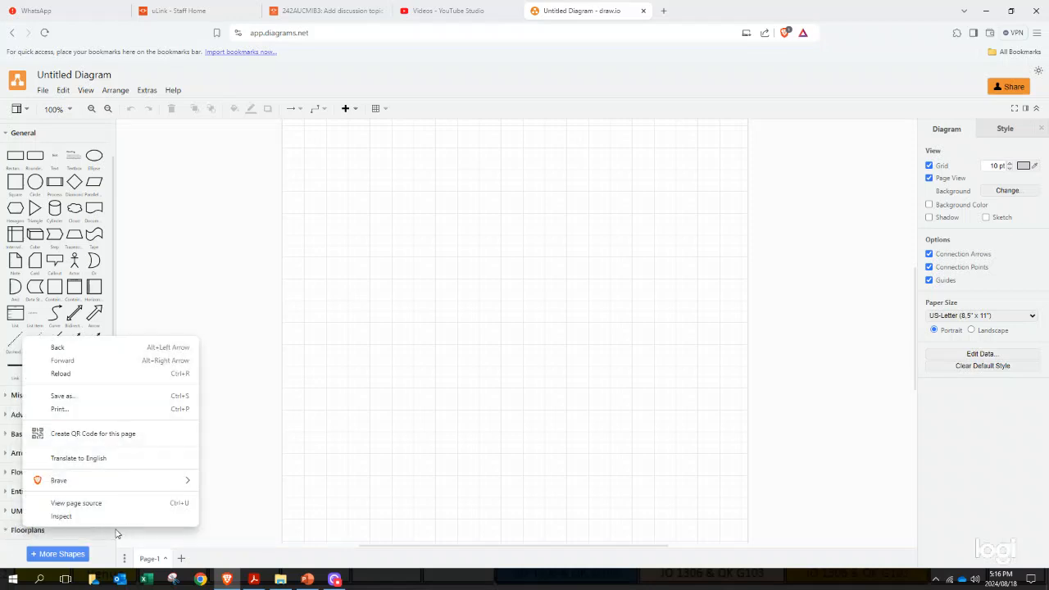
left_click(9, 543)
right_click(14, 534)
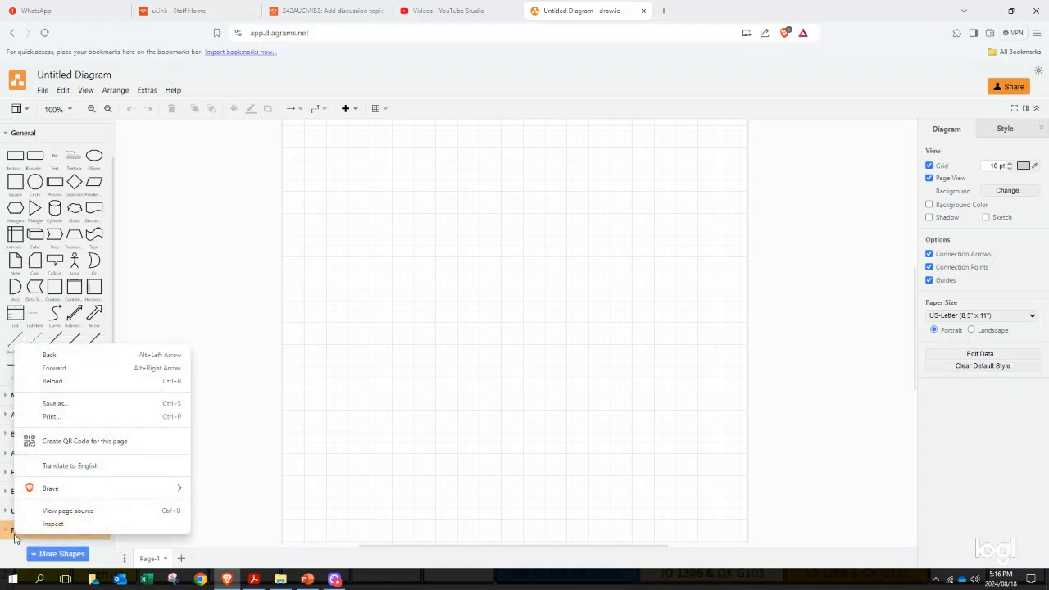
left_click(4, 553)
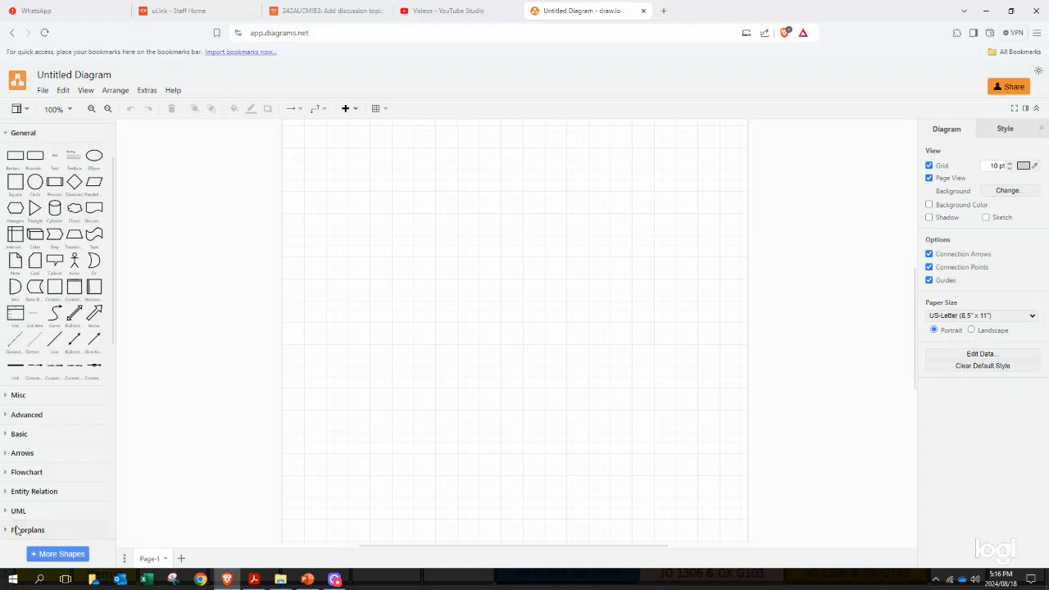
Expand the Floorplans shape category, look through its shapes and collapse it again.
left_click(8, 533)
scroll(41, 512, "down", 5)
scroll(46, 488, "up", 3)
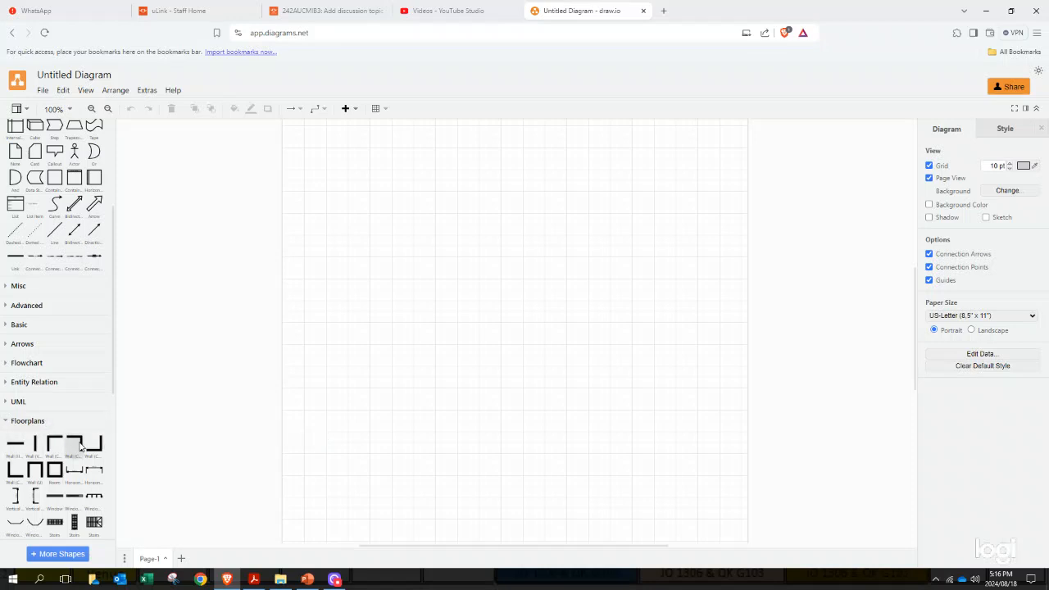
scroll(62, 408, "down", 4)
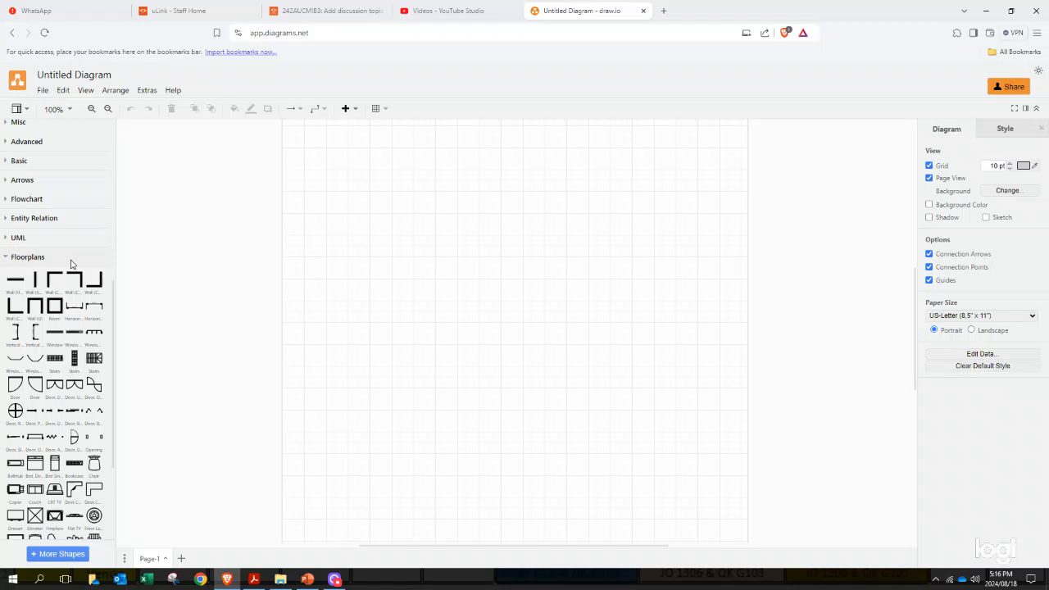
left_click(7, 257)
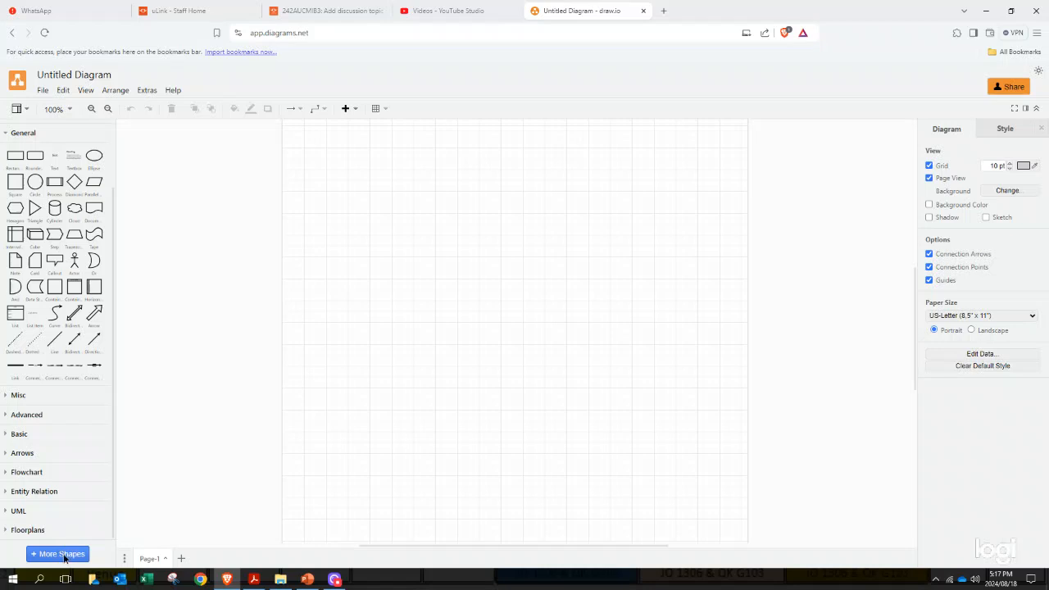
Open the list of additional shape libraries and examine the Standard, Software, Networking and Other groups.
left_click(64, 555)
scroll(392, 264, "down", 1)
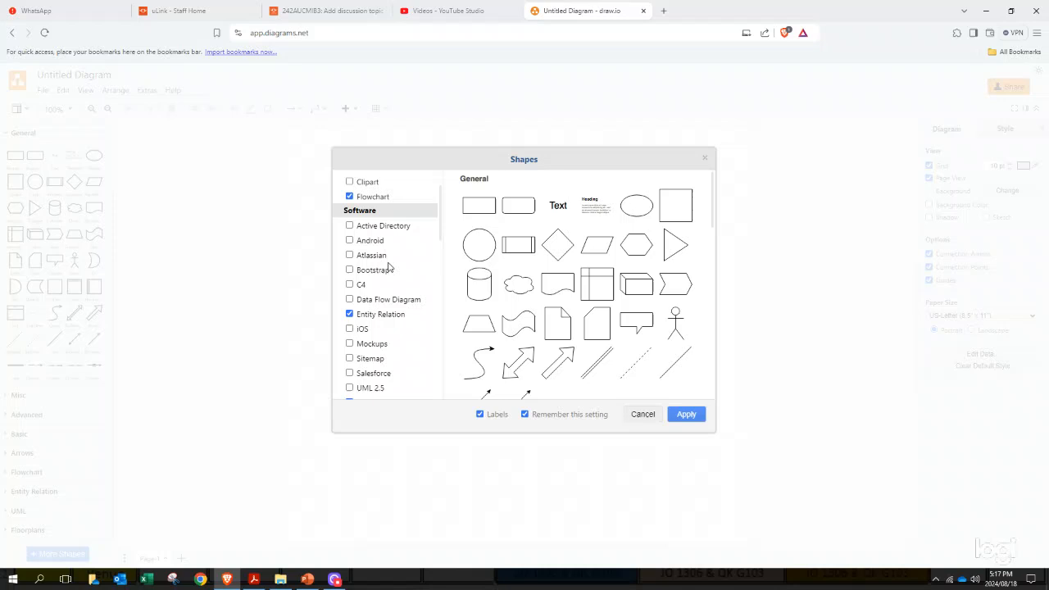
scroll(394, 246, "up", 1)
scroll(410, 218, "down", 1)
scroll(416, 220, "up", 1)
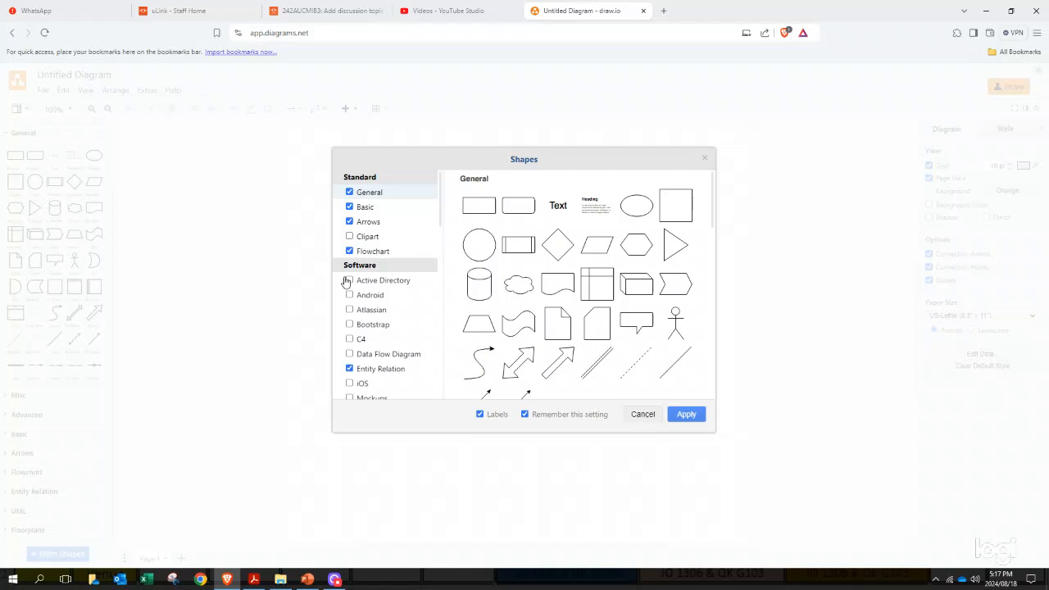
scroll(376, 365, "down", 1)
scroll(366, 345, "down", 10)
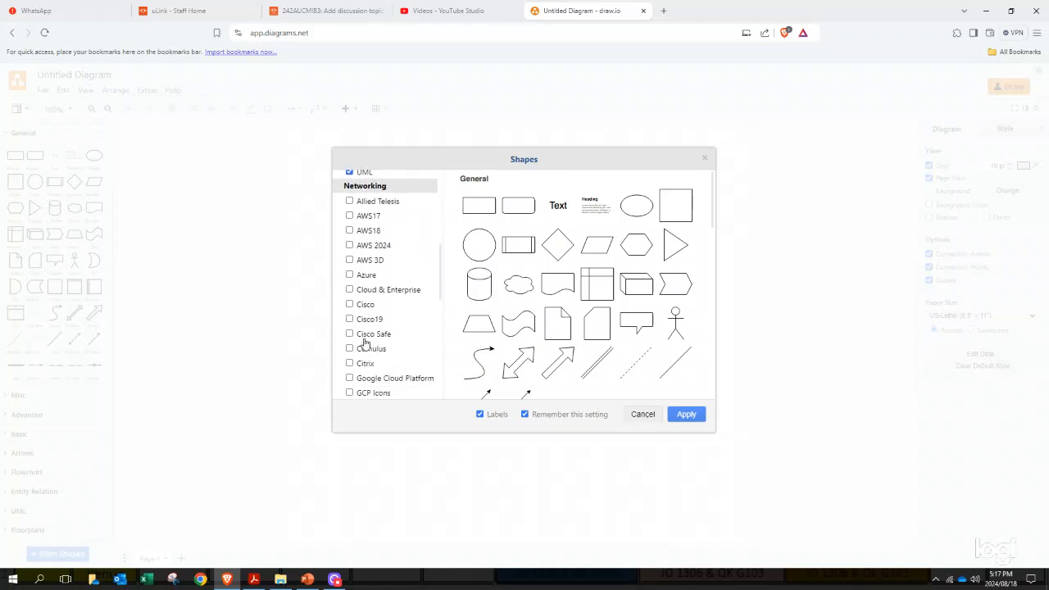
scroll(362, 339, "down", 1)
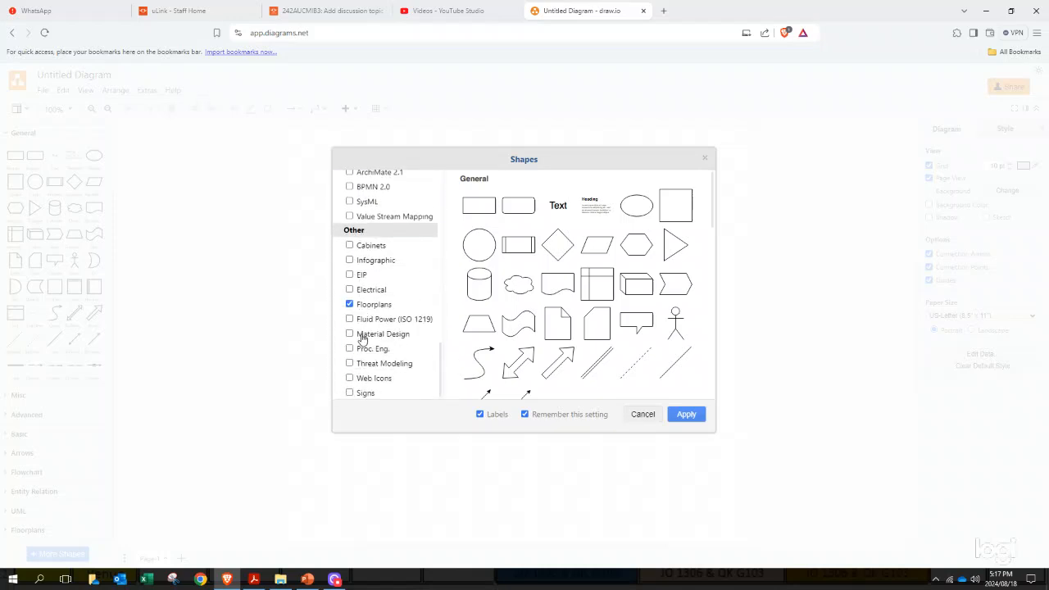
Keep the Floorplans library from the Other group enabled and apply the shape library selection.
left_click_drag(369, 234, 336, 236)
left_click(376, 233)
left_click(350, 305)
left_click(688, 418)
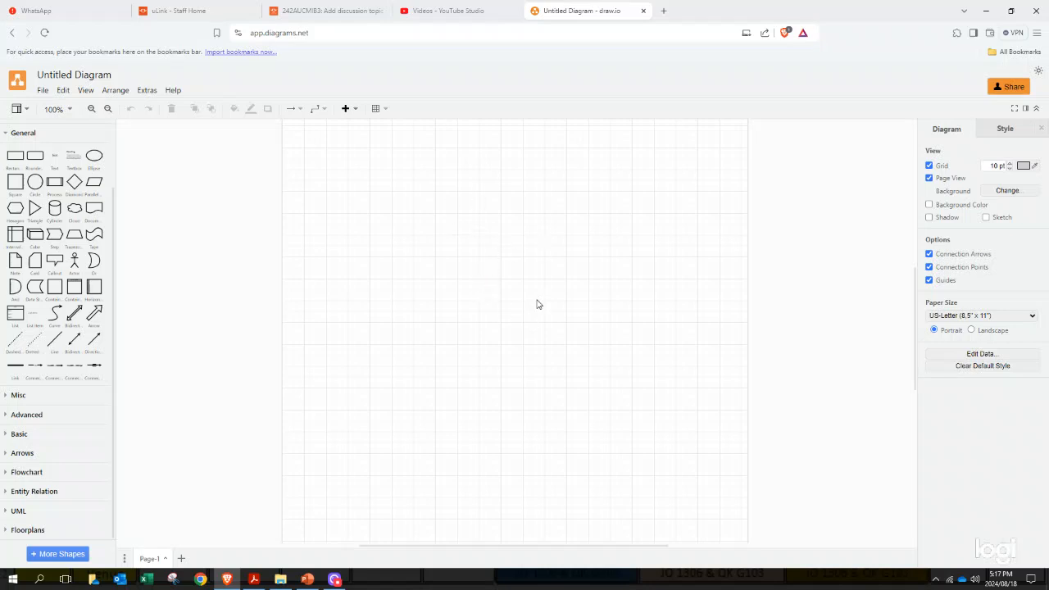
Examine the wall, door, stair and furniture shapes offered in the Floorplans category.
left_click(26, 531)
left_click(14, 530)
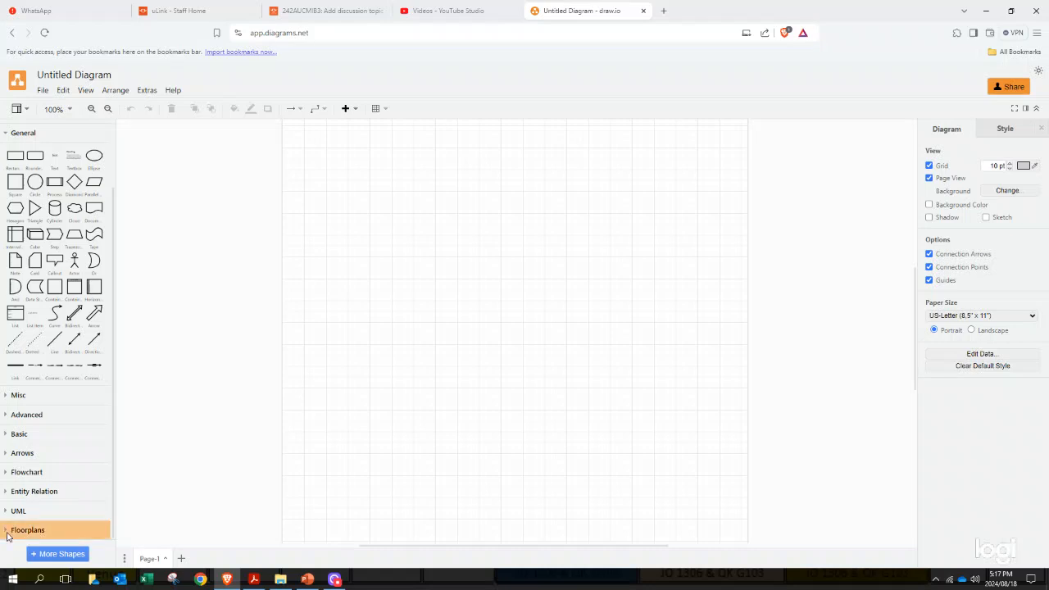
left_click(25, 256)
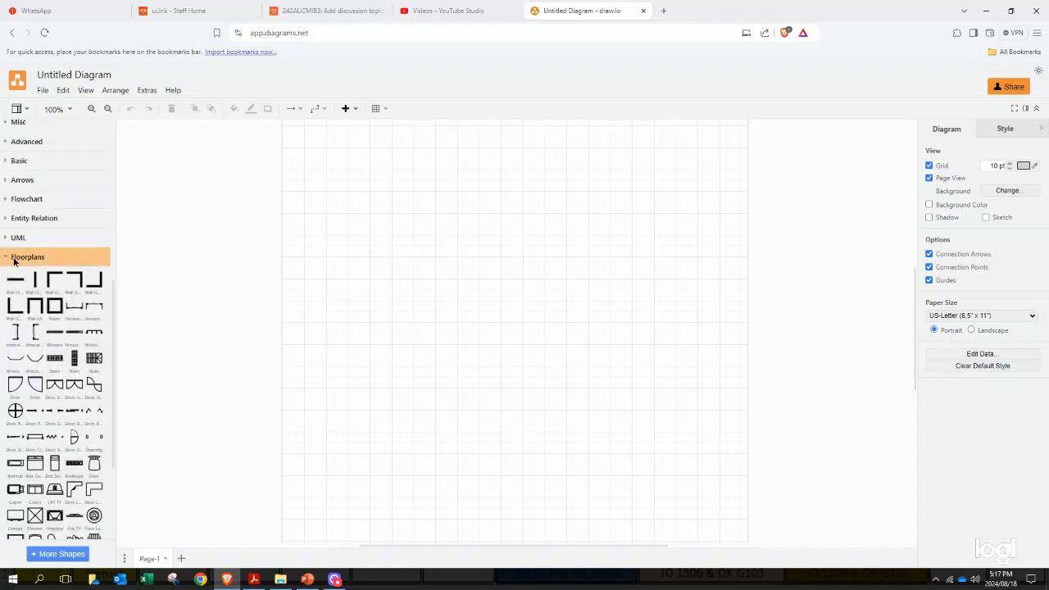
scroll(142, 268, "up", 5)
scroll(110, 260, "up", 2)
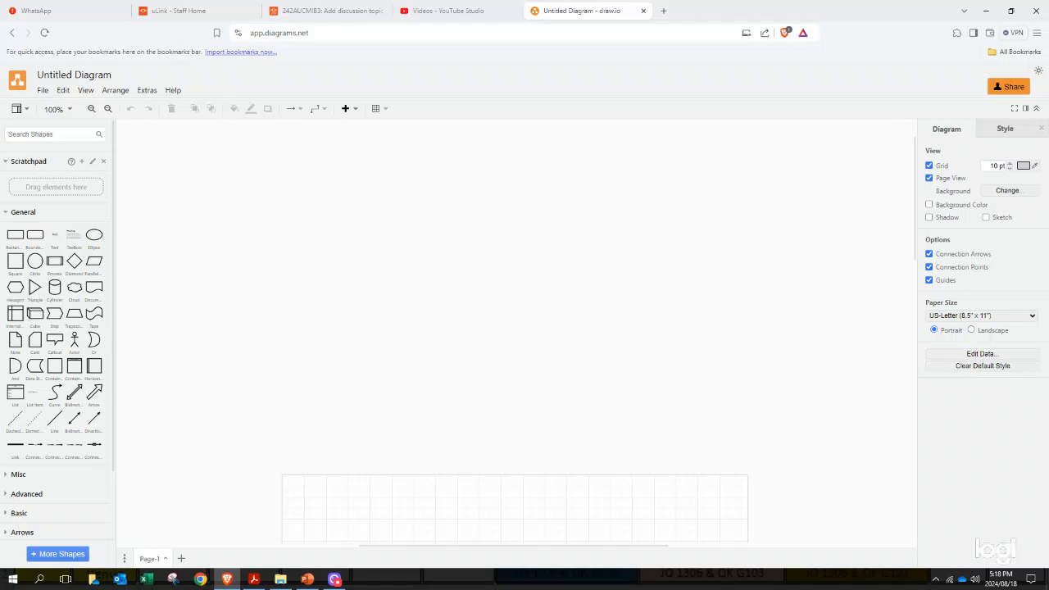
scroll(57, 328, "down", 2)
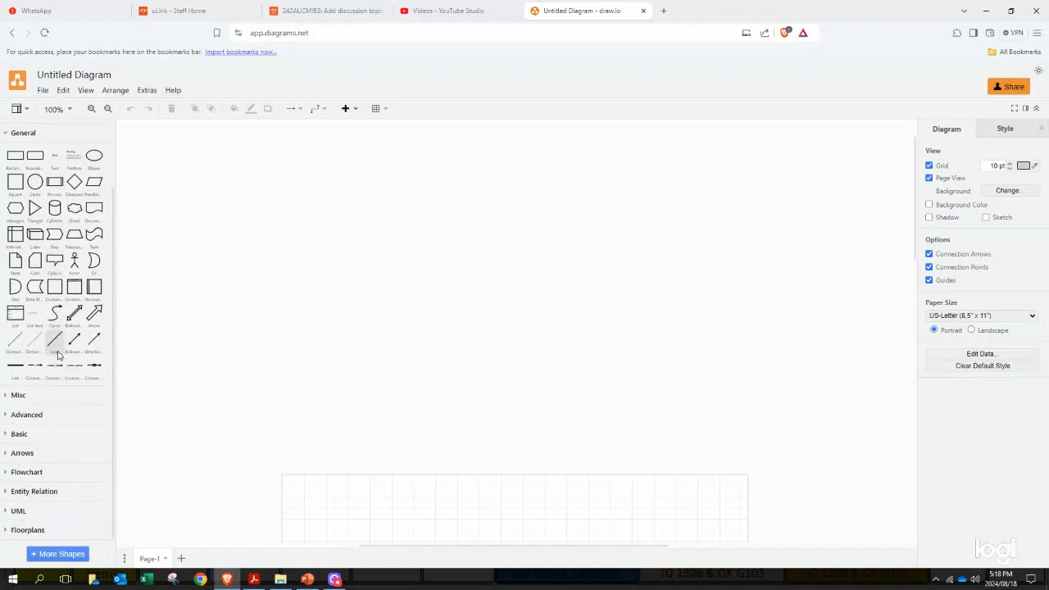
left_click(18, 530)
scroll(101, 443, "down", 3)
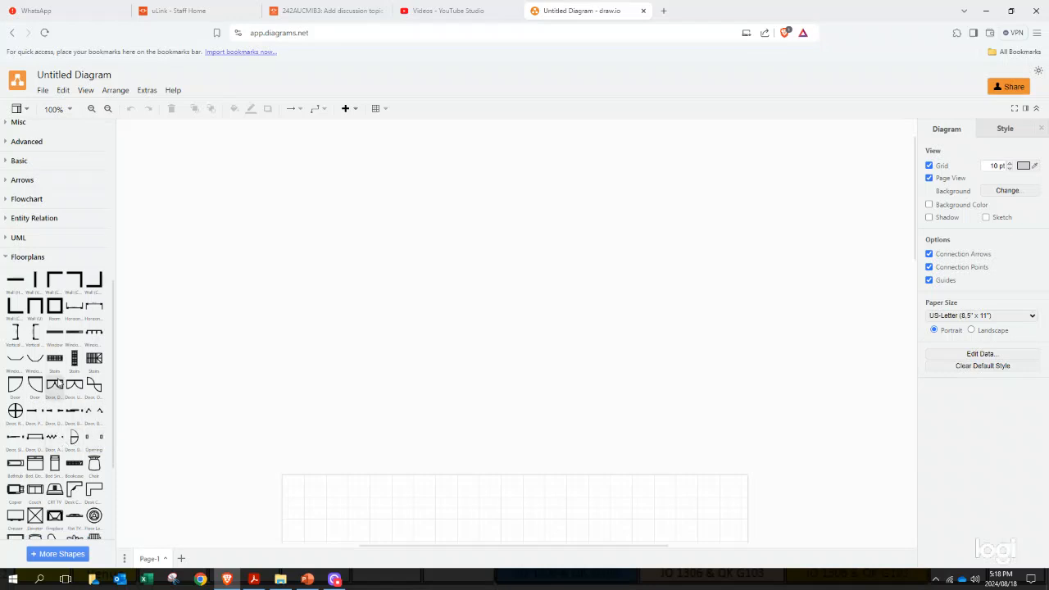
scroll(53, 445, "down", 4)
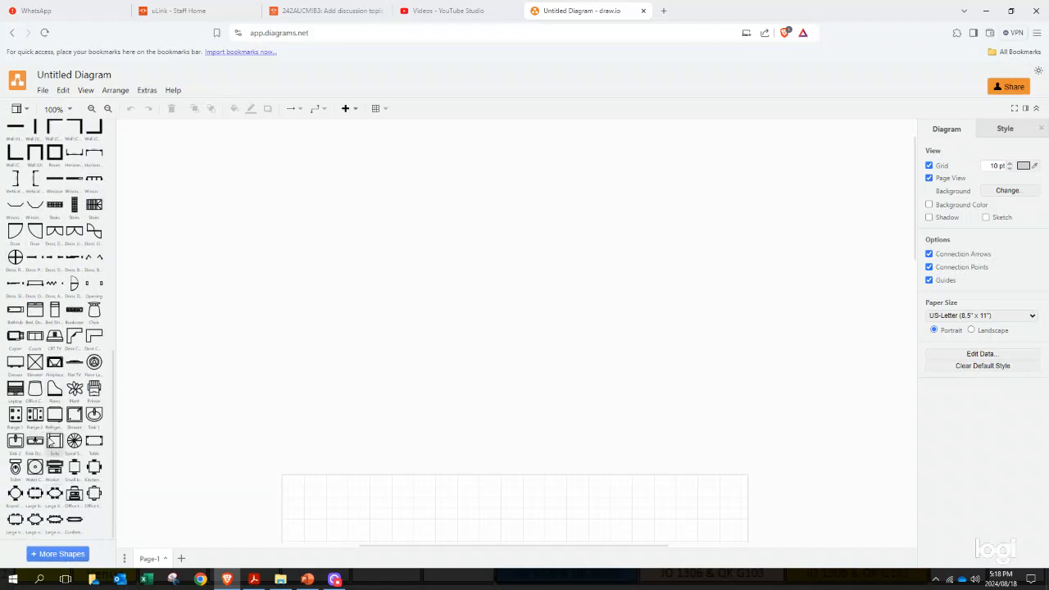
scroll(50, 443, "up", 15)
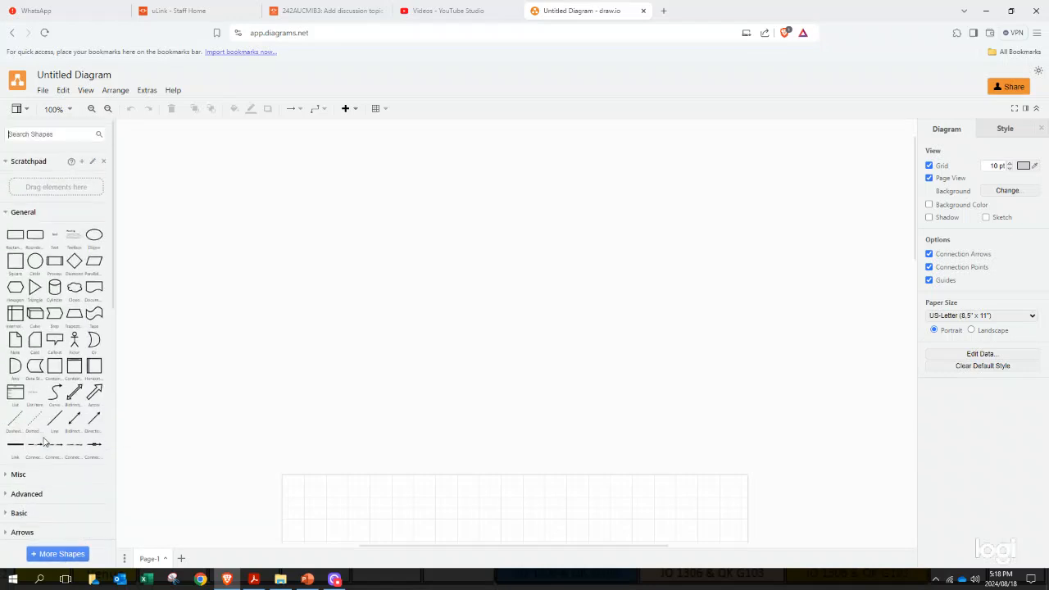
scroll(45, 443, "down", 7)
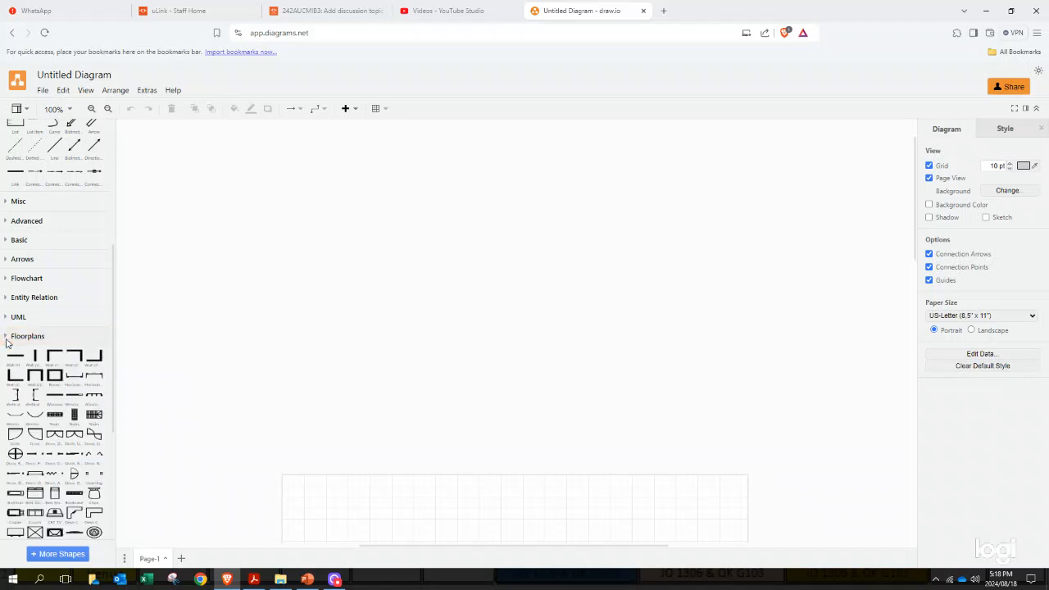
scroll(8, 341, "up", 7)
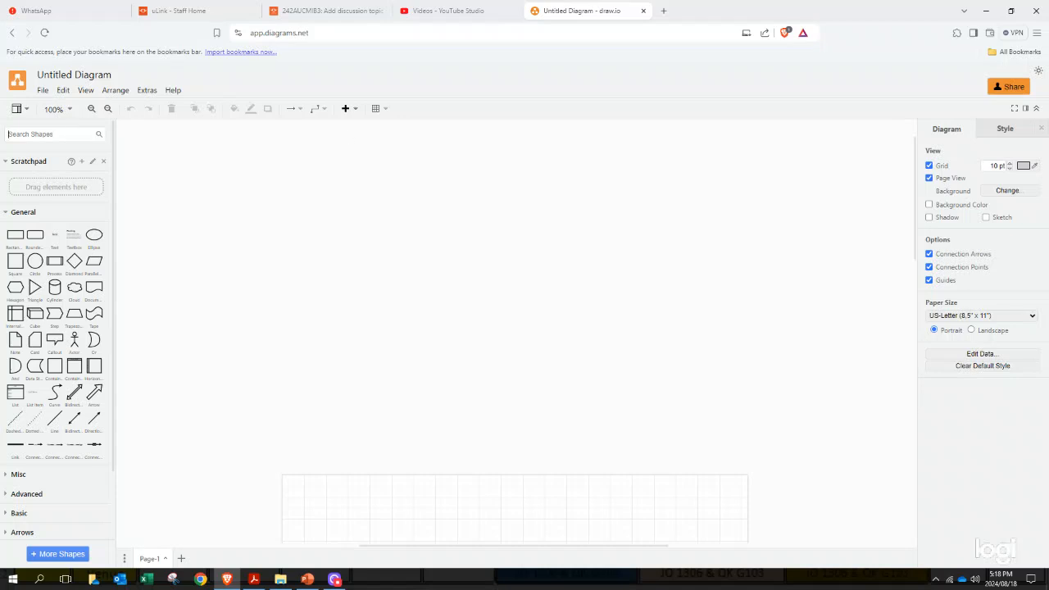
Search the shapes for "truck" and place the Truck 1 shape in the empty area above and to the left of the page.
type("truck")
key("Return")
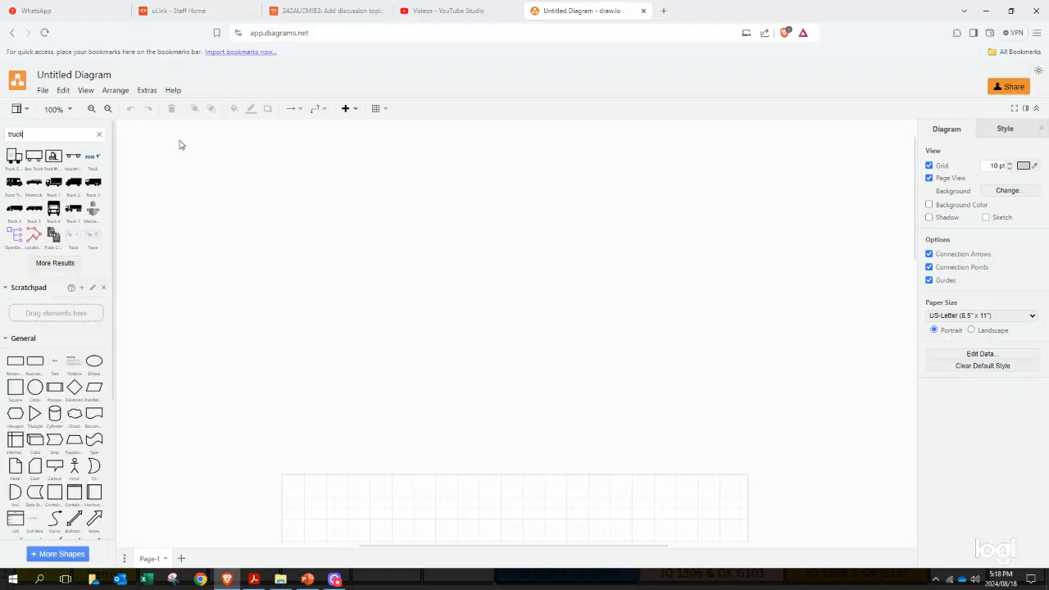
mouse_move(37, 172)
left_click_drag(53, 182, 185, 216)
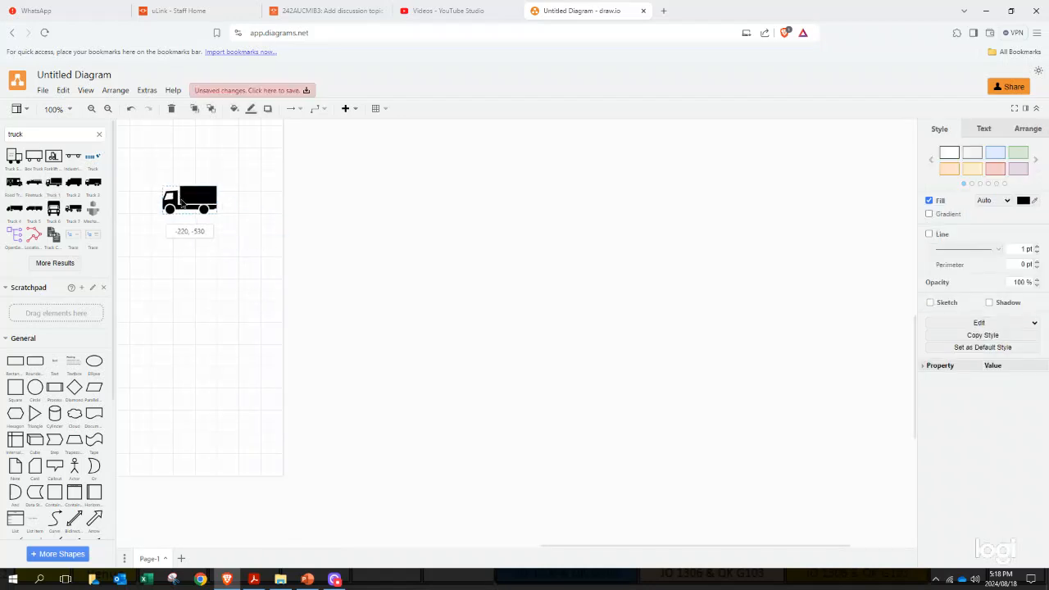
Move the truck from the empty area beside the original page onto the upper middle part of that page.
left_click(256, 288)
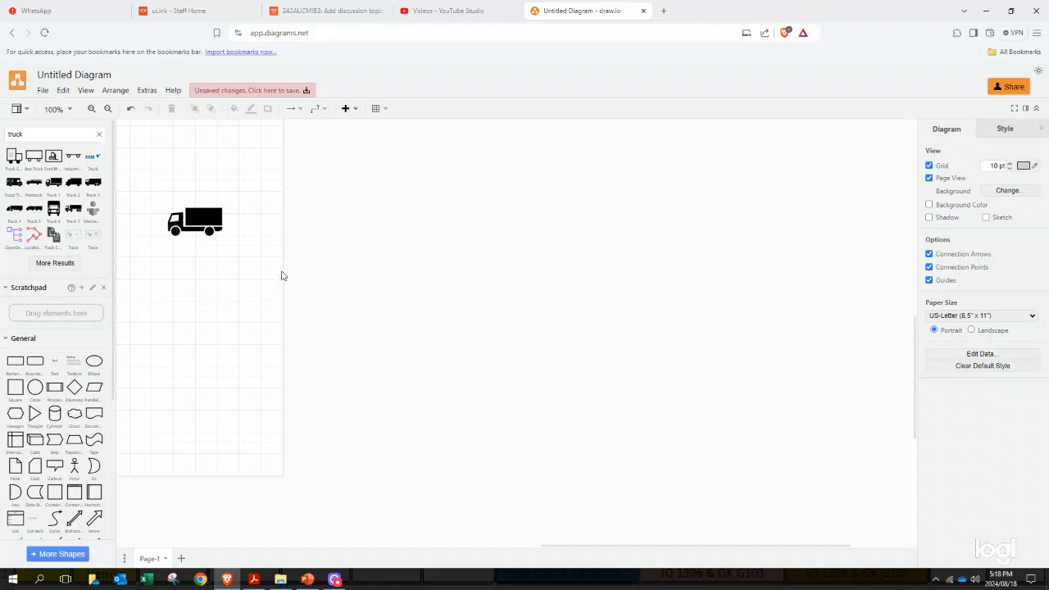
left_click_drag(267, 282, 517, 470)
scroll(248, 391, "down", 1)
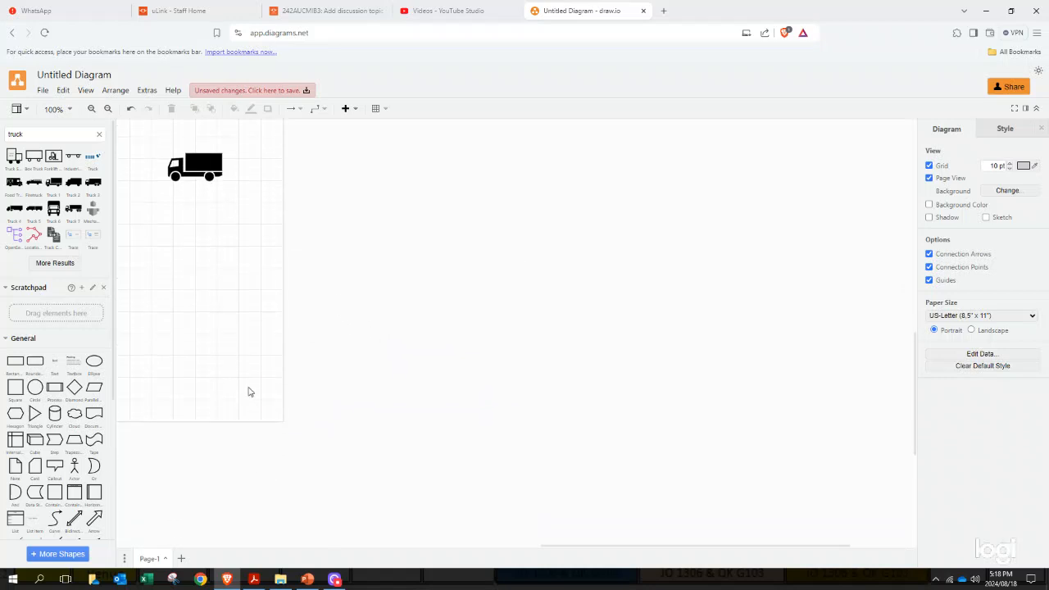
scroll(248, 391, "up", 4)
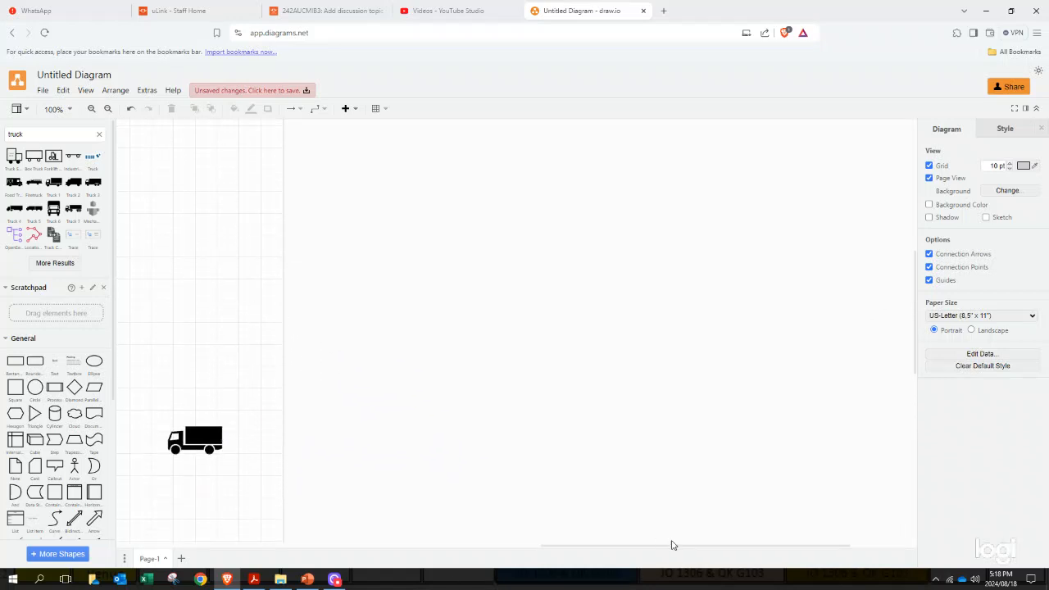
left_click_drag(679, 545, 493, 548)
left_click(632, 440)
left_click_drag(632, 441, 424, 211)
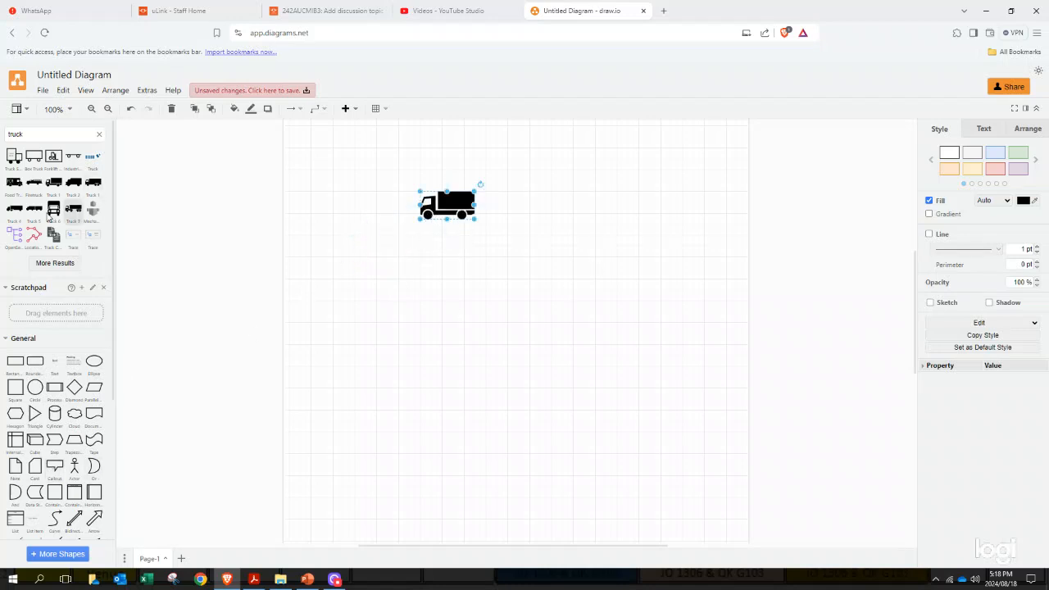
Replace the truck search with a shape search for "shipping", and clear it after checking the shapes offered.
left_click(105, 136)
left_click(100, 136)
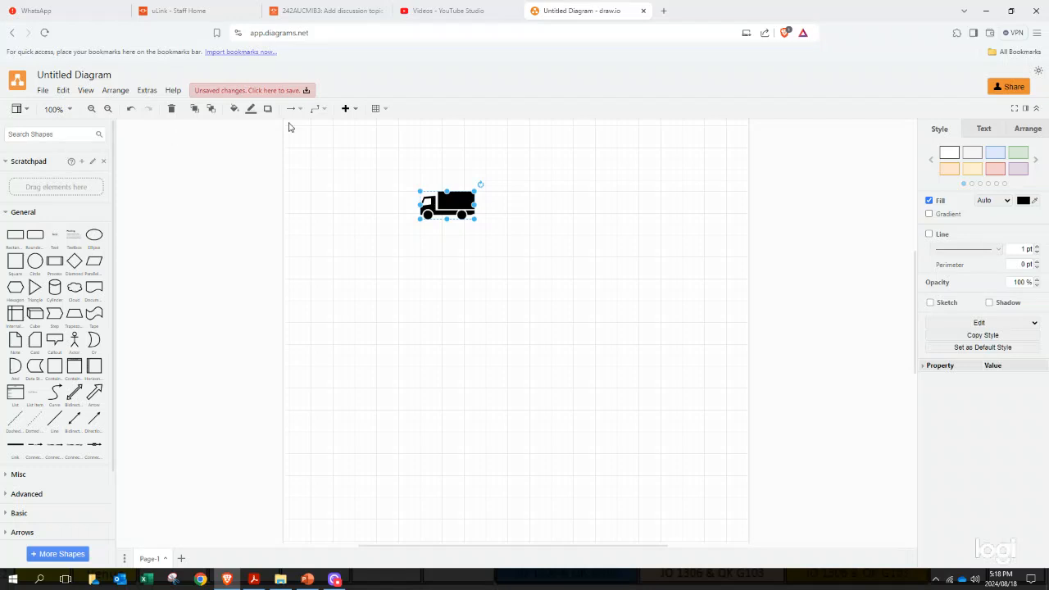
type("shipping")
key("Return")
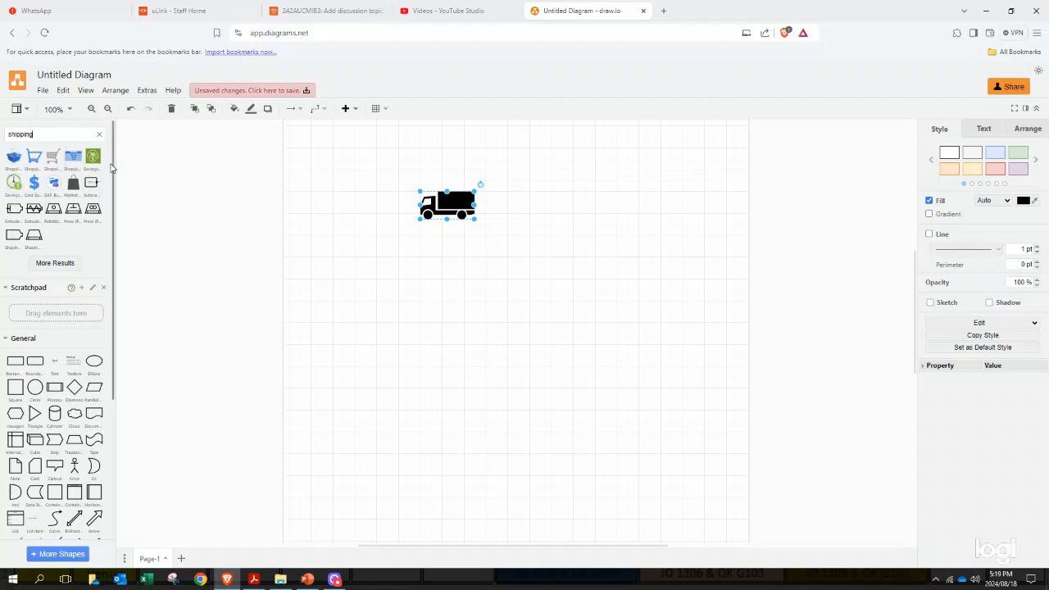
left_click(99, 134)
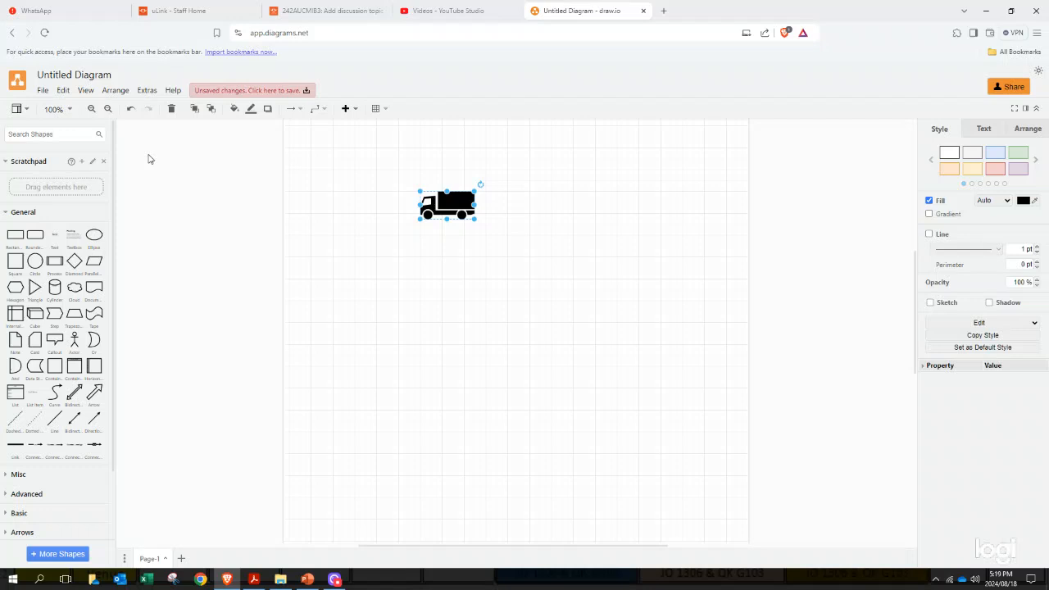
Close the Scratchpad section above the General shapes and deselect the truck.
left_click(104, 163)
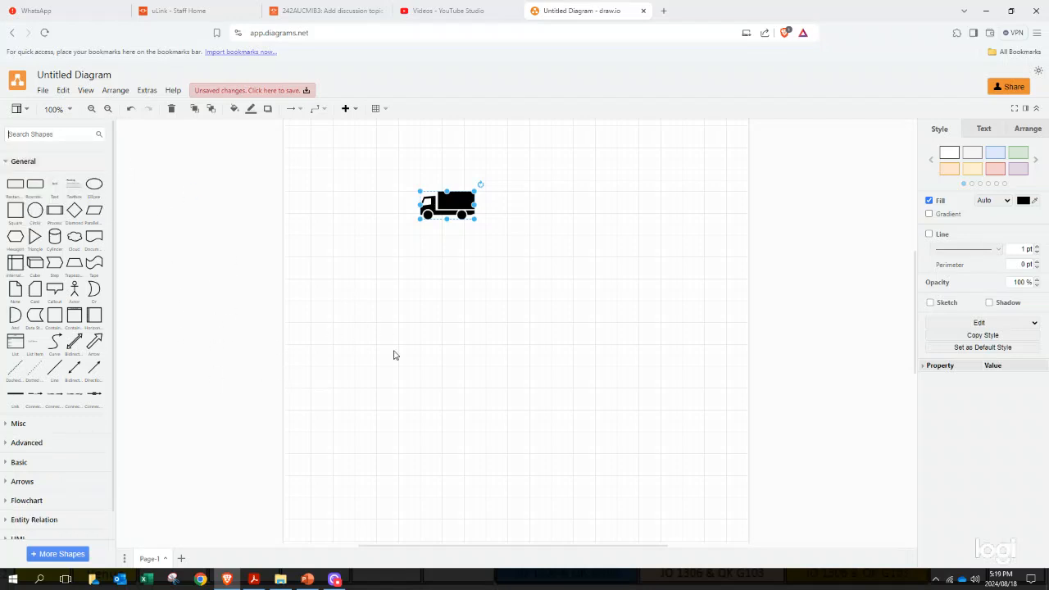
left_click(485, 262)
left_click(442, 210)
left_click(298, 215)
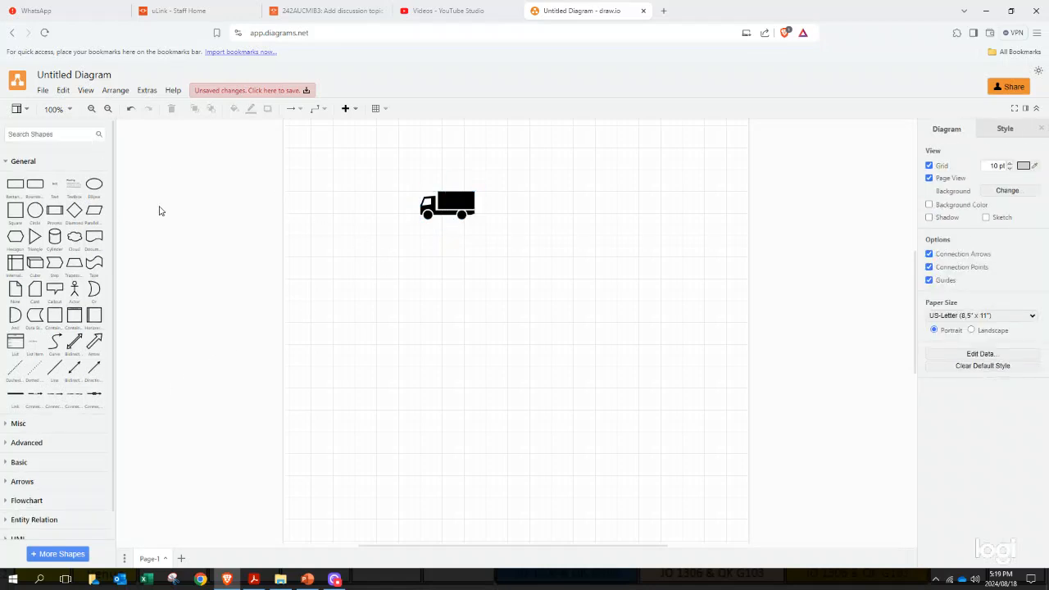
Move the truck to the upper-right corner area of the page and deselect it.
left_click_drag(441, 211, 695, 174)
left_click(468, 232)
left_click(656, 206)
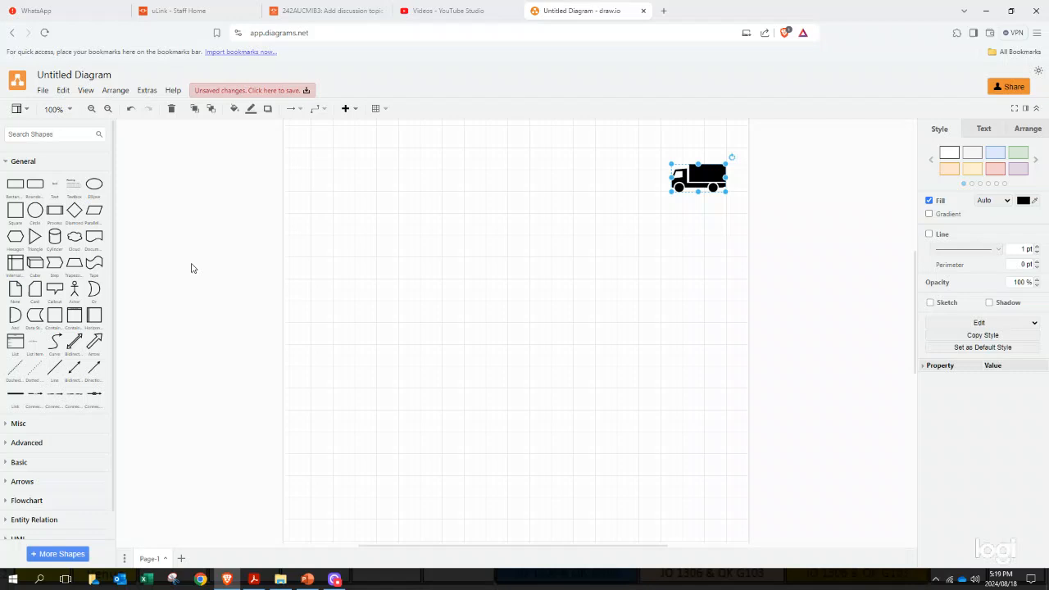
left_click(631, 205)
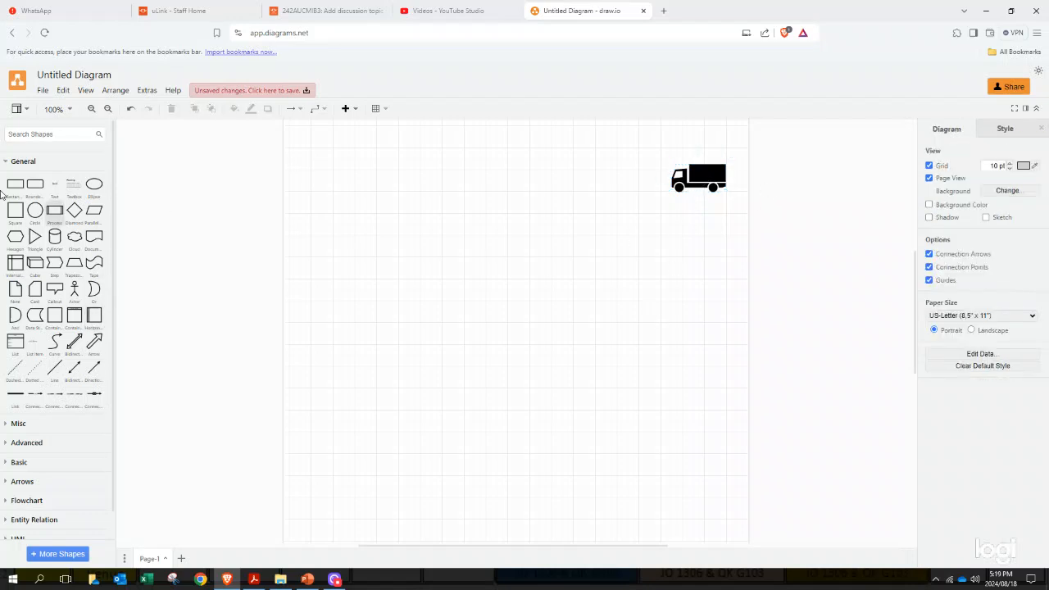
scroll(54, 238, "down", 1)
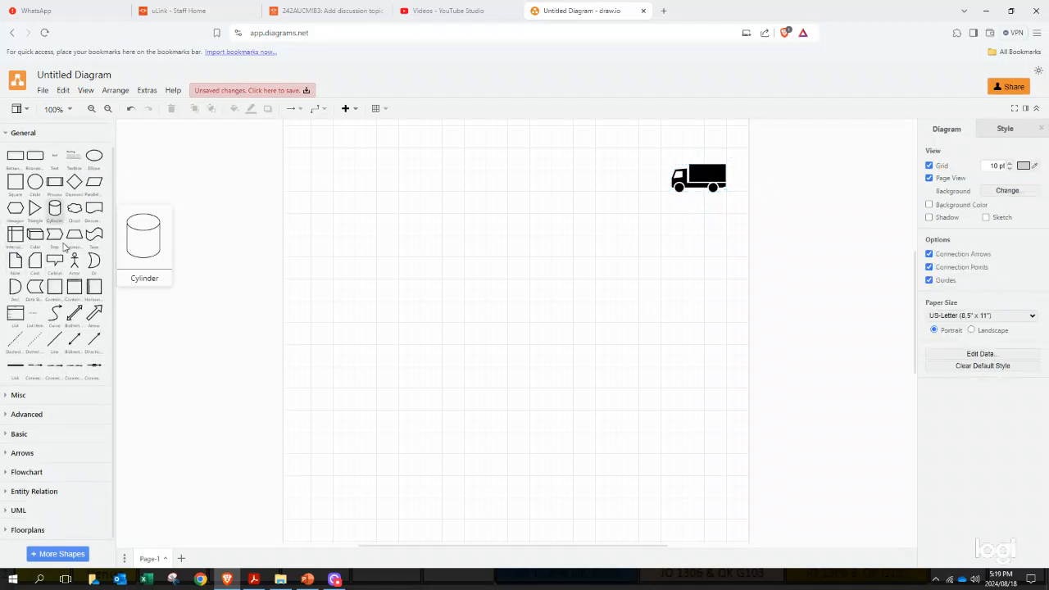
left_click(54, 287)
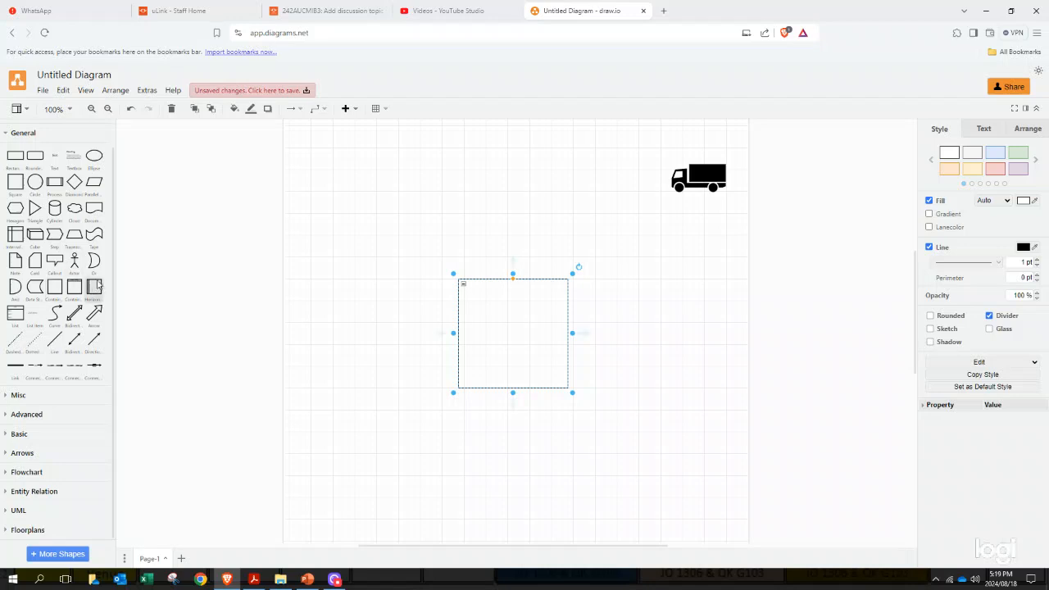
left_click(405, 364)
left_click(516, 344)
key("Delete")
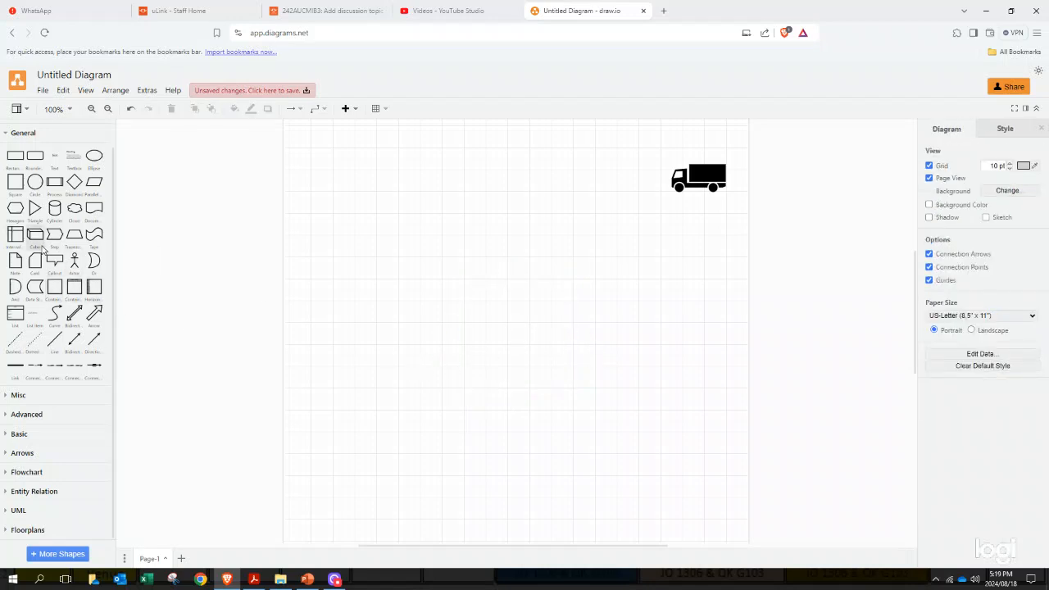
Search the shapes for "square" and place the Square shape in the lower part of the page, left of its centre.
scroll(15, 231, "up", 1)
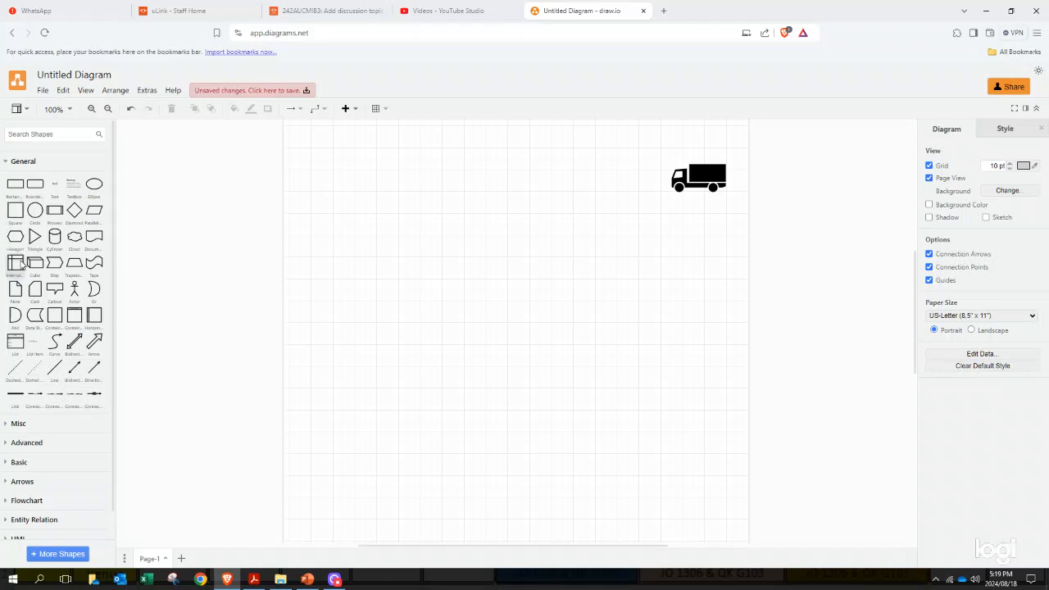
scroll(16, 263, "down", 1)
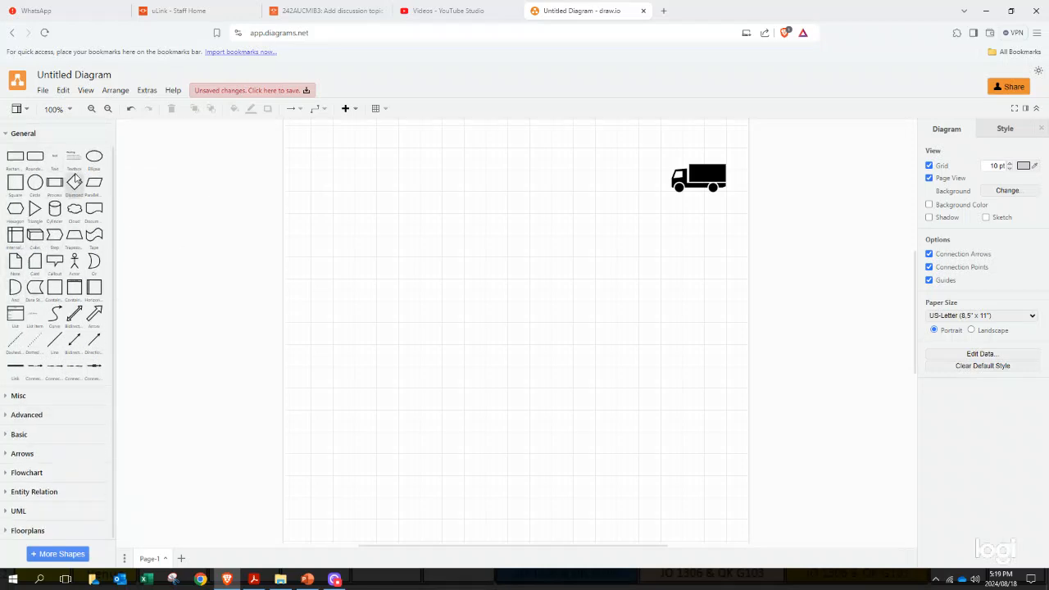
scroll(73, 176, "up", 1)
type("s")
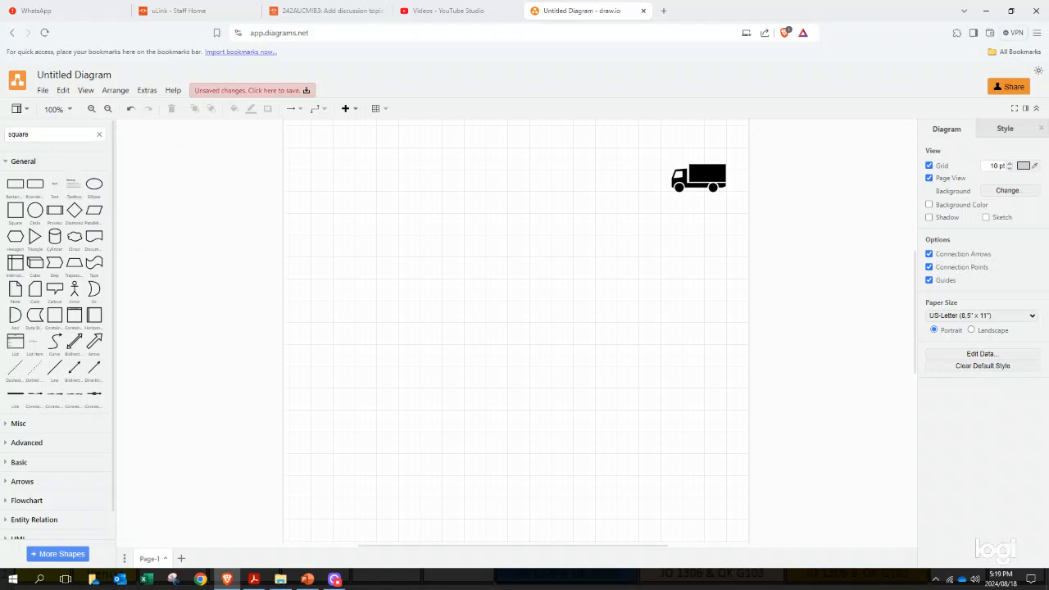
type("quare")
key("Return")
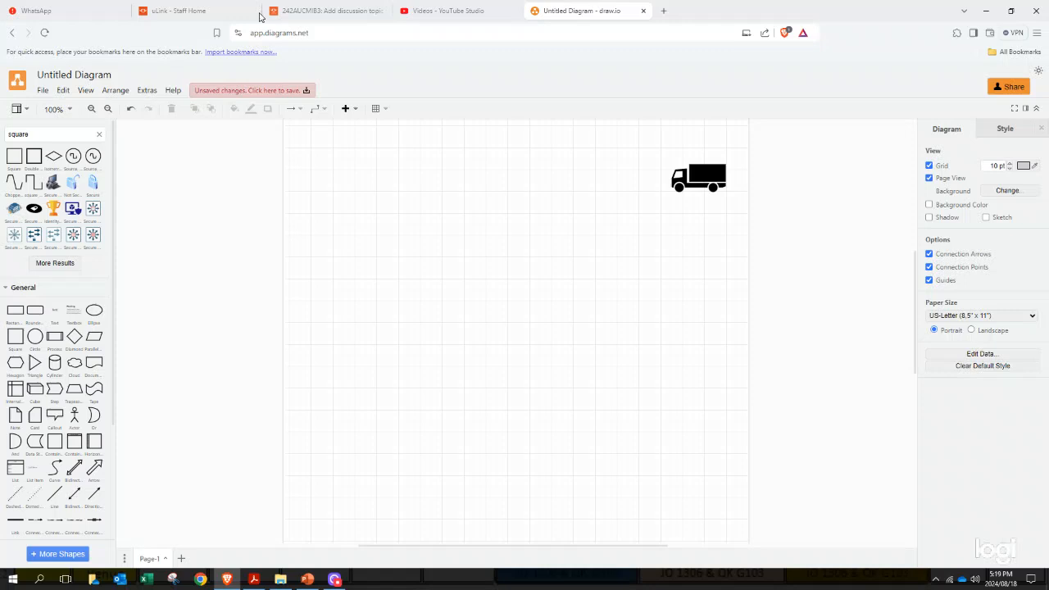
left_click_drag(14, 156, 431, 377)
mouse_move(450, 412)
left_mouse_down()
mouse_move(440, 376)
mouse_move(464, 398)
left_mouse_up()
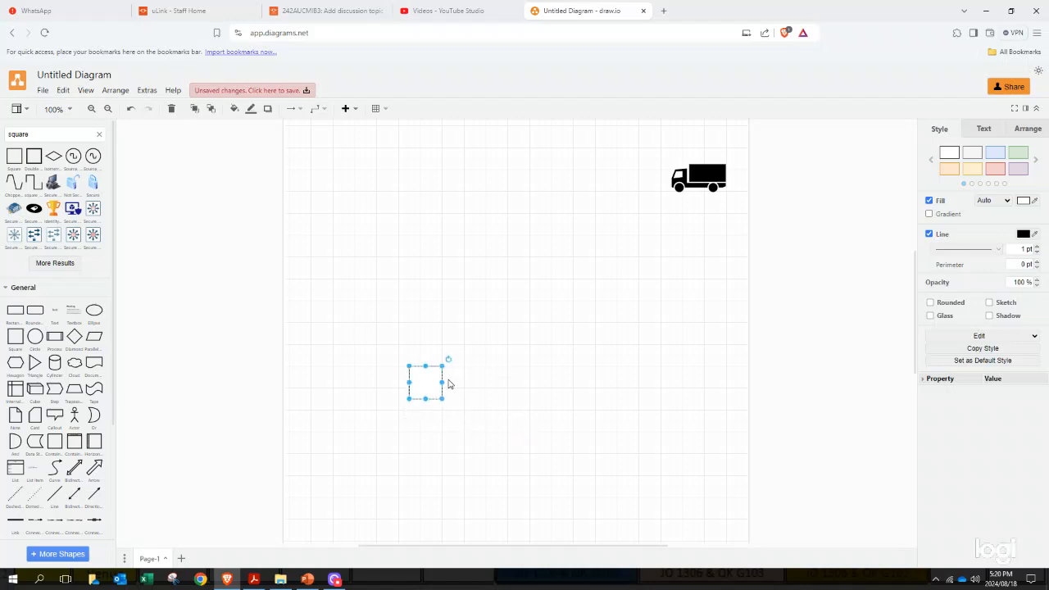
Label the square "Lathe" and shift it slightly down and to the right on the page.
double_click(427, 388)
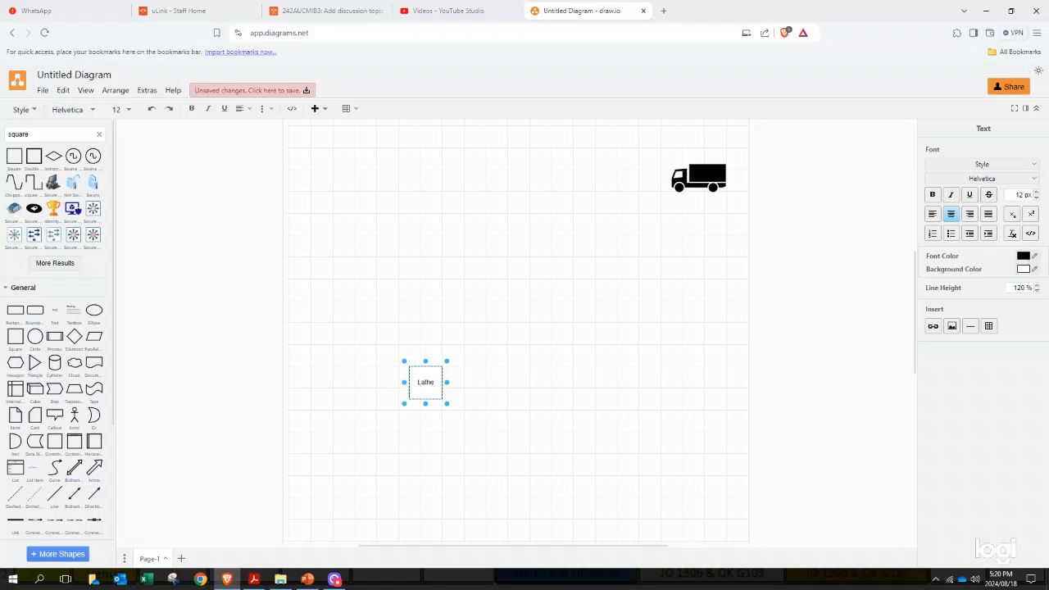
left_click(476, 317)
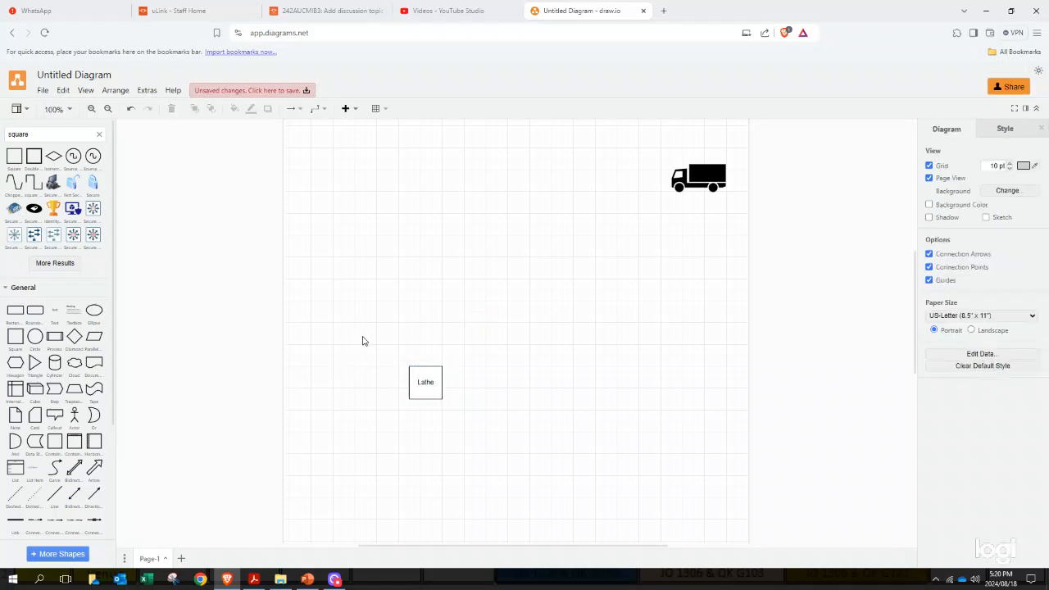
left_click_drag(418, 391, 434, 401)
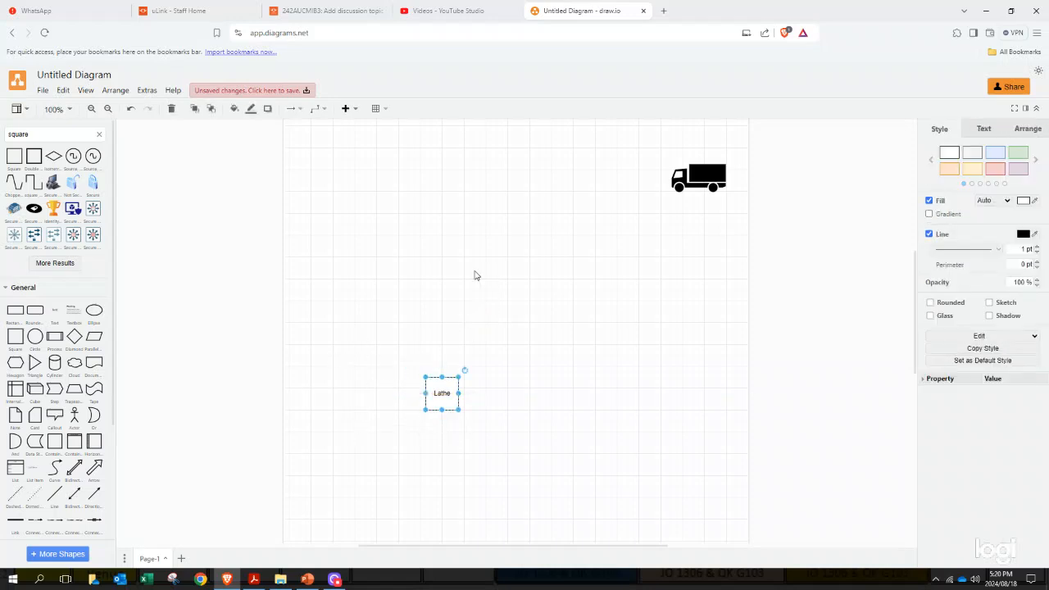
Search the shapes for "conveyor" and place the Conveyor (Chain, Closed) shape to the right of the Lathe square, level with it.
left_click(99, 136)
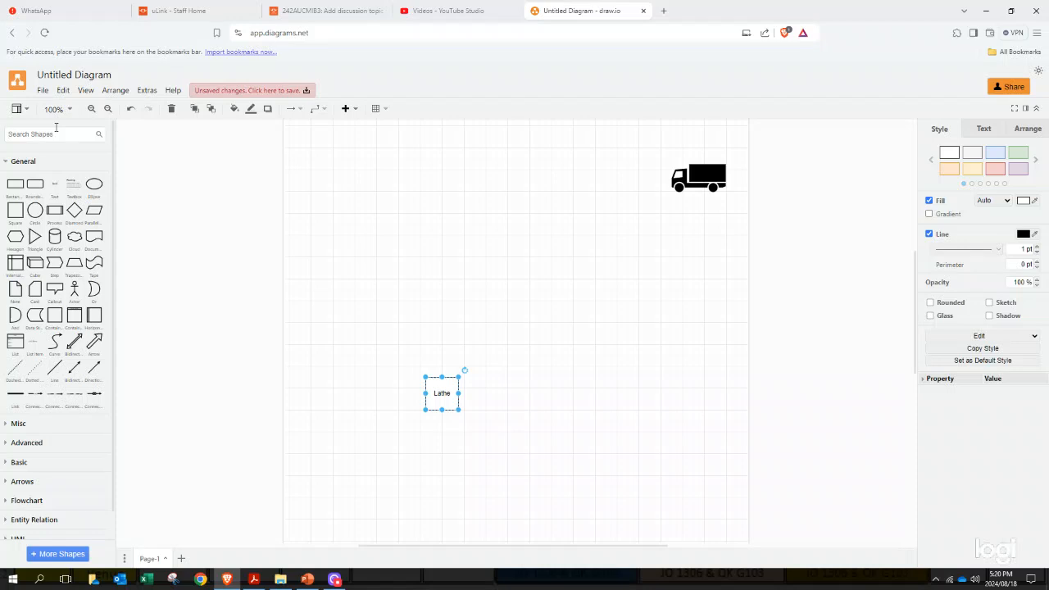
type("conveyor")
key("Return")
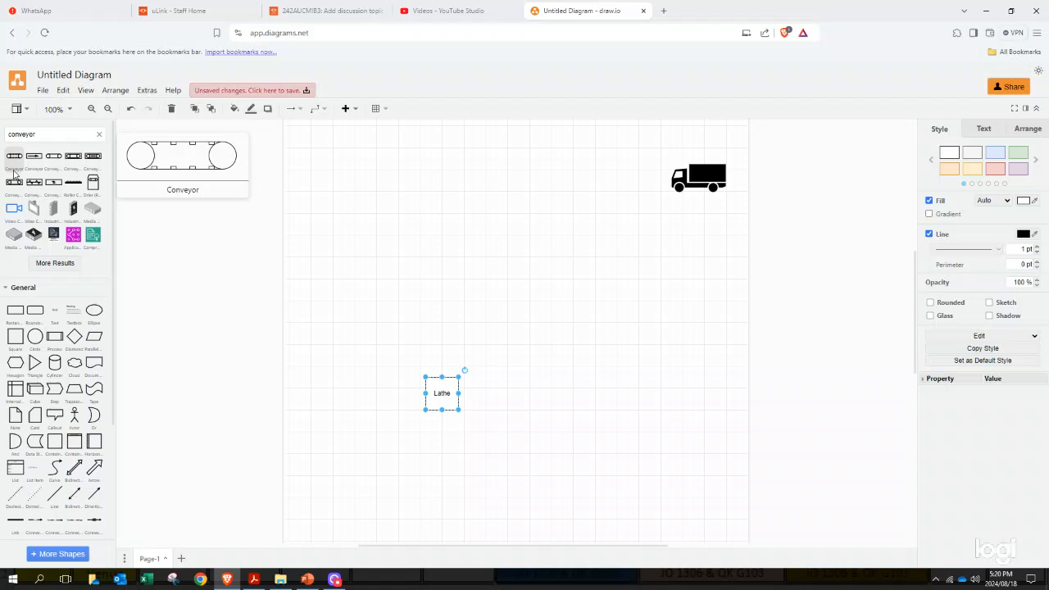
mouse_move(14, 193)
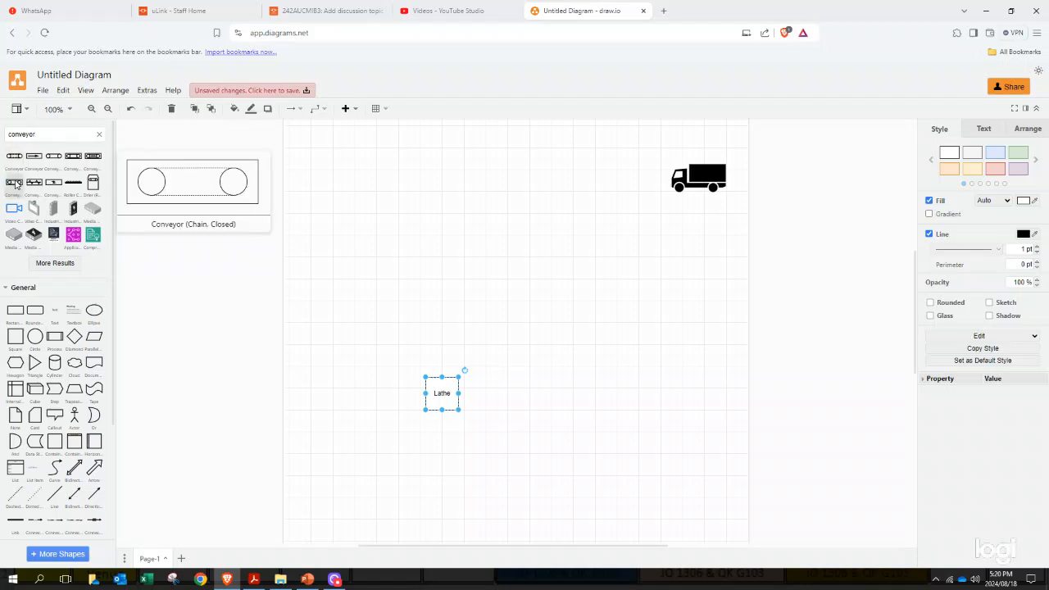
mouse_move(21, 167)
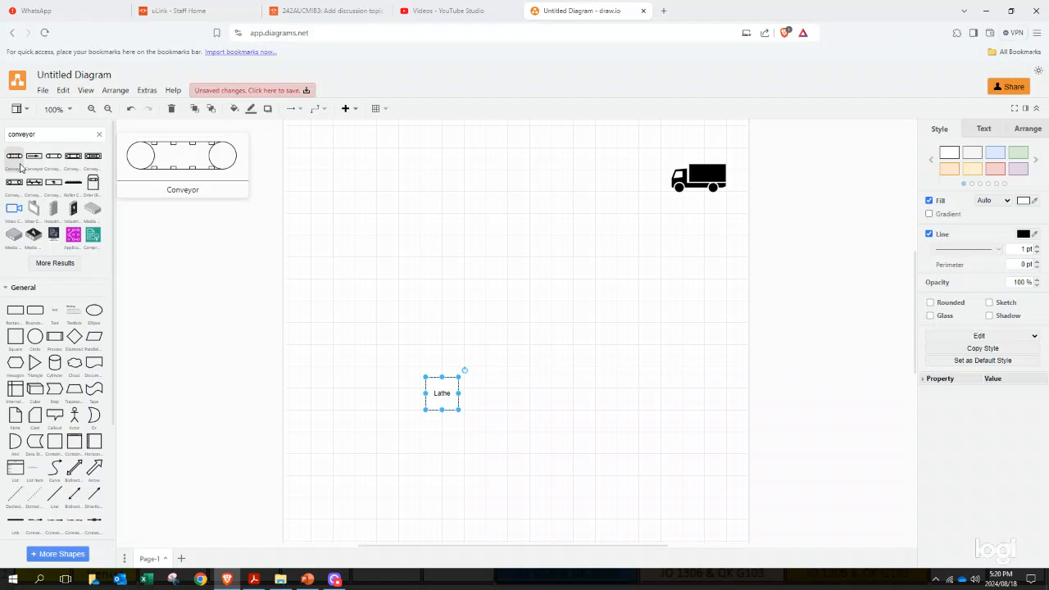
mouse_move(72, 162)
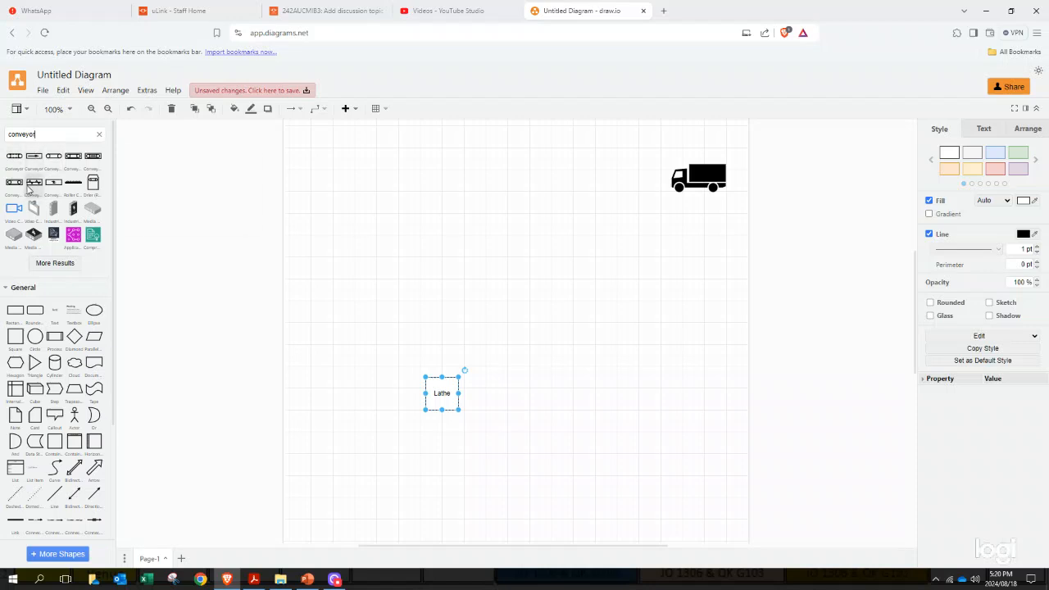
mouse_move(33, 187)
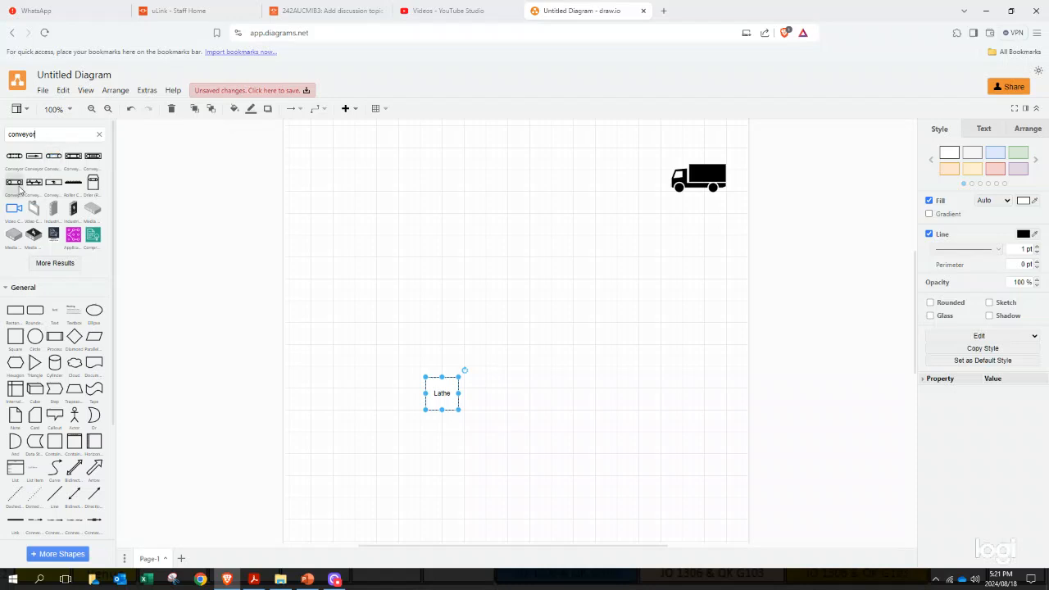
left_click_drag(46, 161, 411, 214)
left_click_drag(470, 236, 538, 393)
Add the General library's block arrow between the Lathe square and the conveyor, fitting the conveyor's left edge to the arrow tip.
scroll(74, 392, "down", 3)
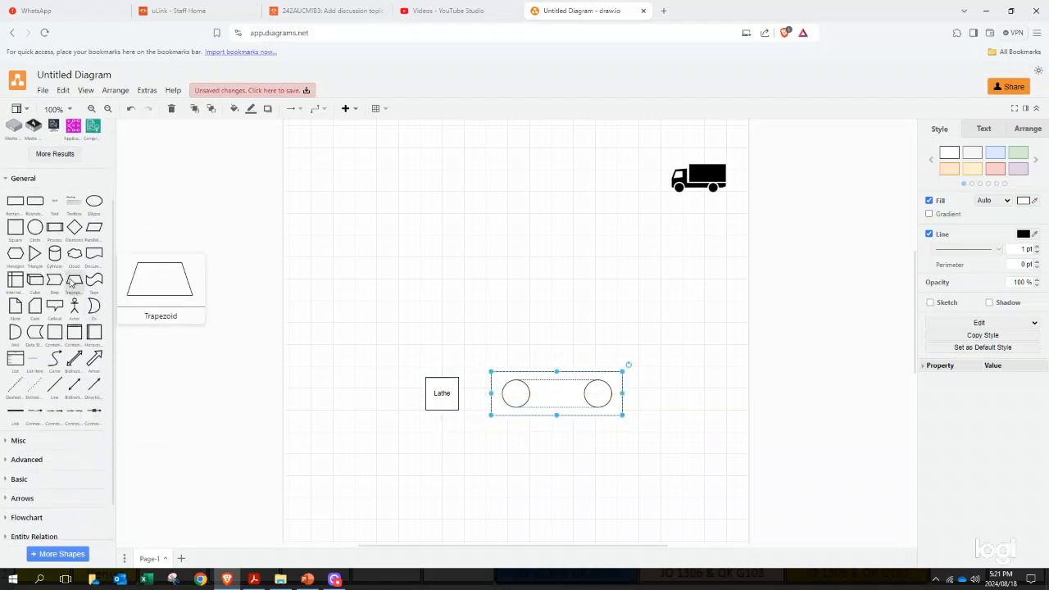
left_click_drag(95, 358, 422, 328)
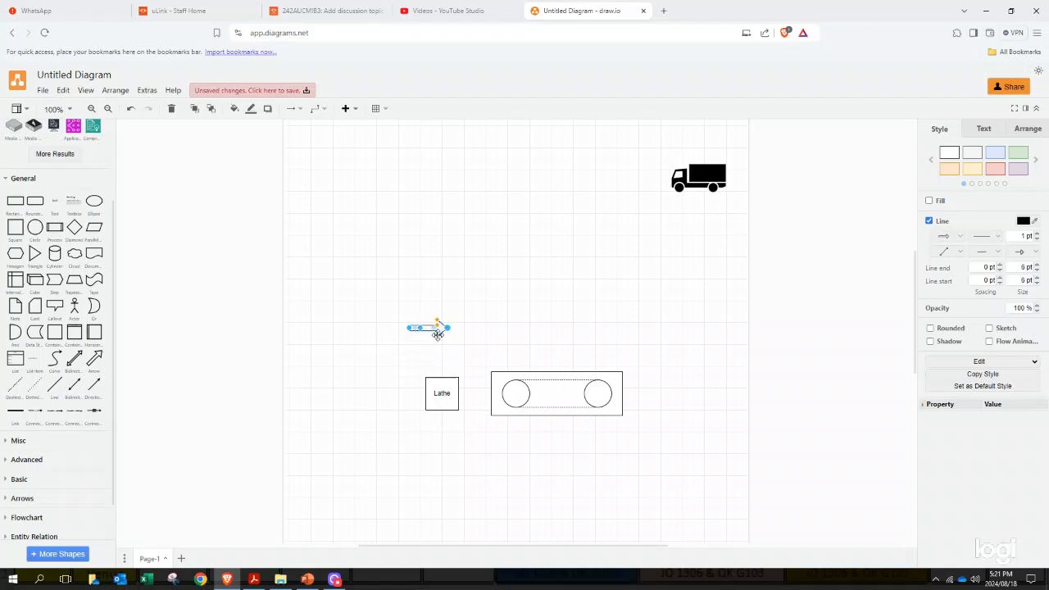
left_click_drag(439, 334, 557, 385)
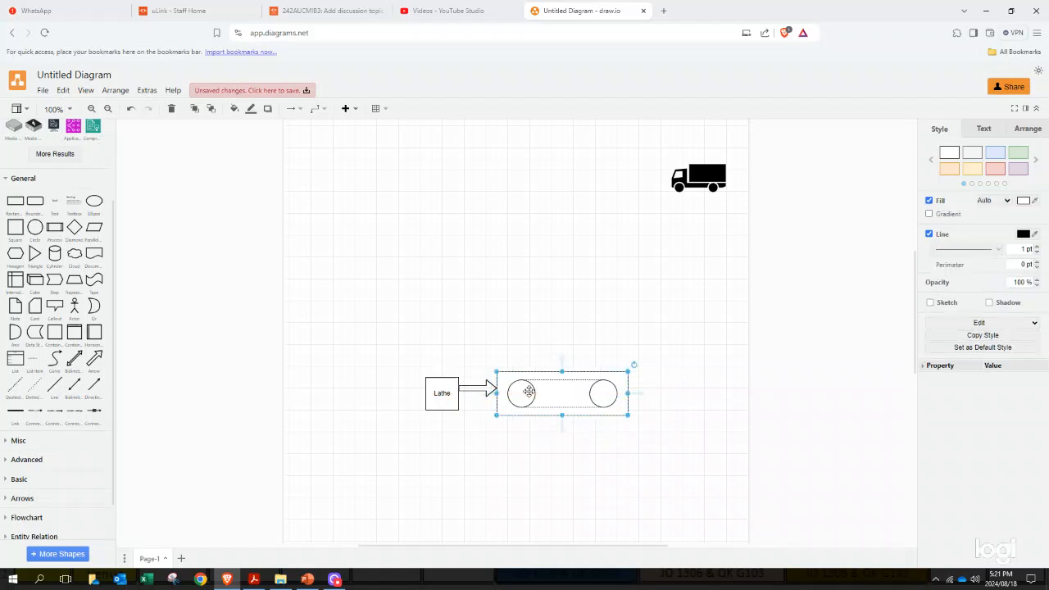
left_click_drag(480, 386, 482, 393)
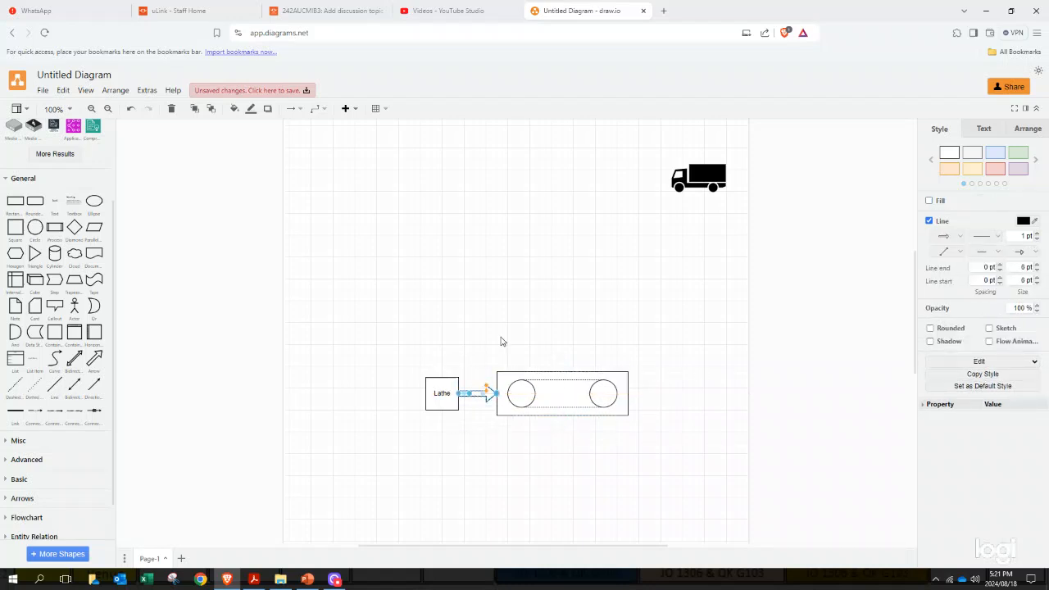
left_click(552, 205)
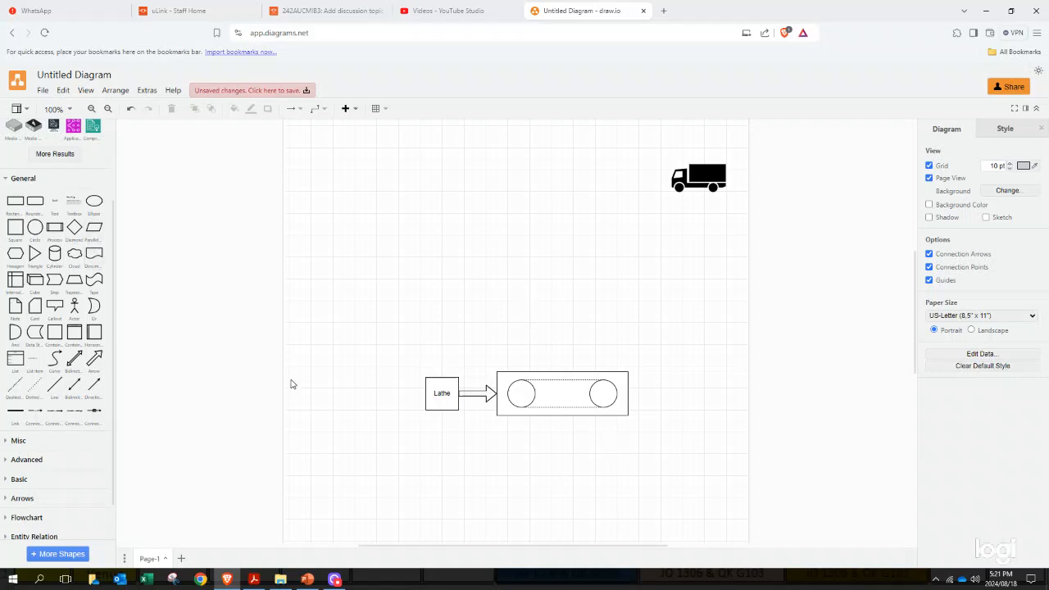
Draw a short connector straight down from the middle of the truck's underside.
scroll(389, 336, "up", 5)
scroll(655, 353, "down", 3)
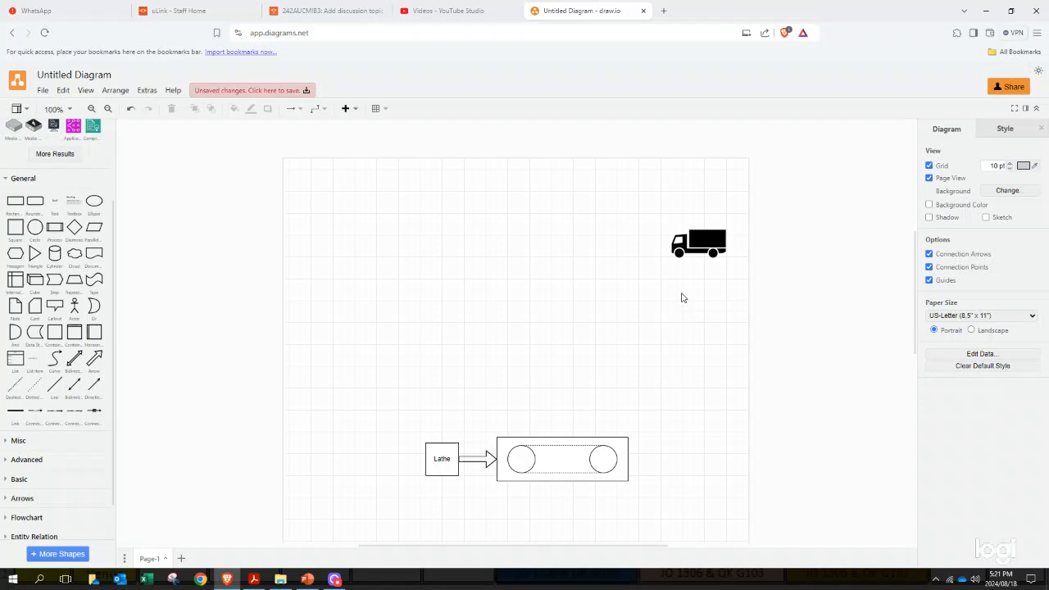
scroll(682, 297, "down", 1)
left_click_drag(699, 271, 698, 261)
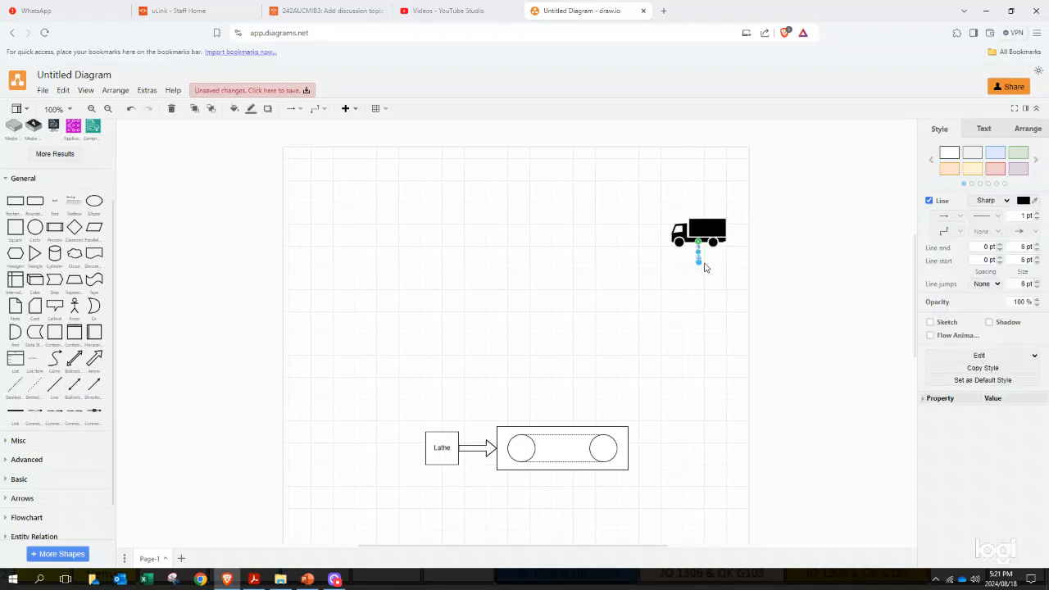
Delete the truck's connector, then duplicate the truck and place the copy near the page's lower-left corner.
key("Delete")
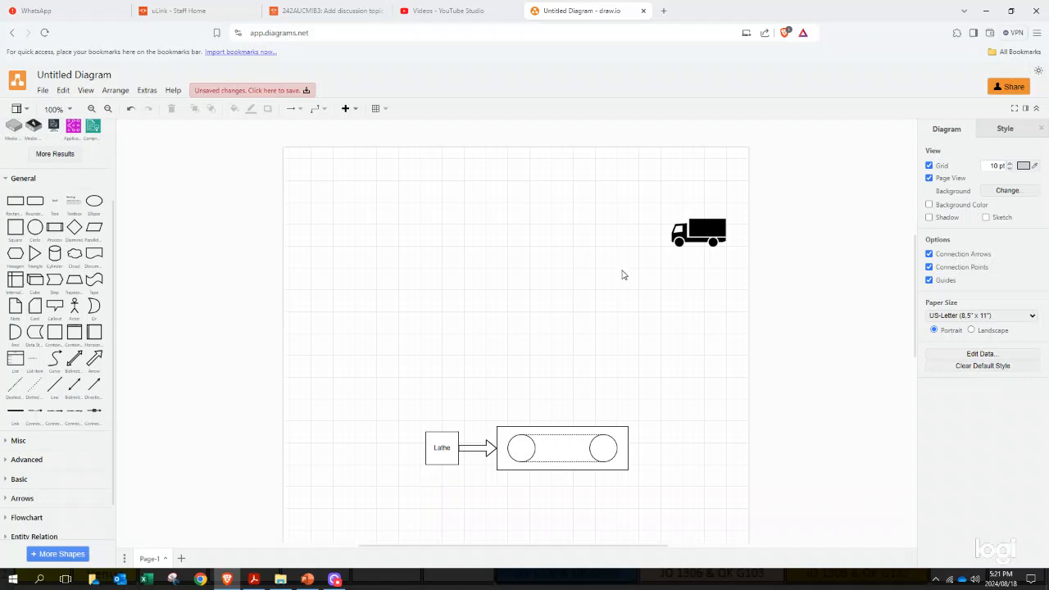
left_click(691, 241)
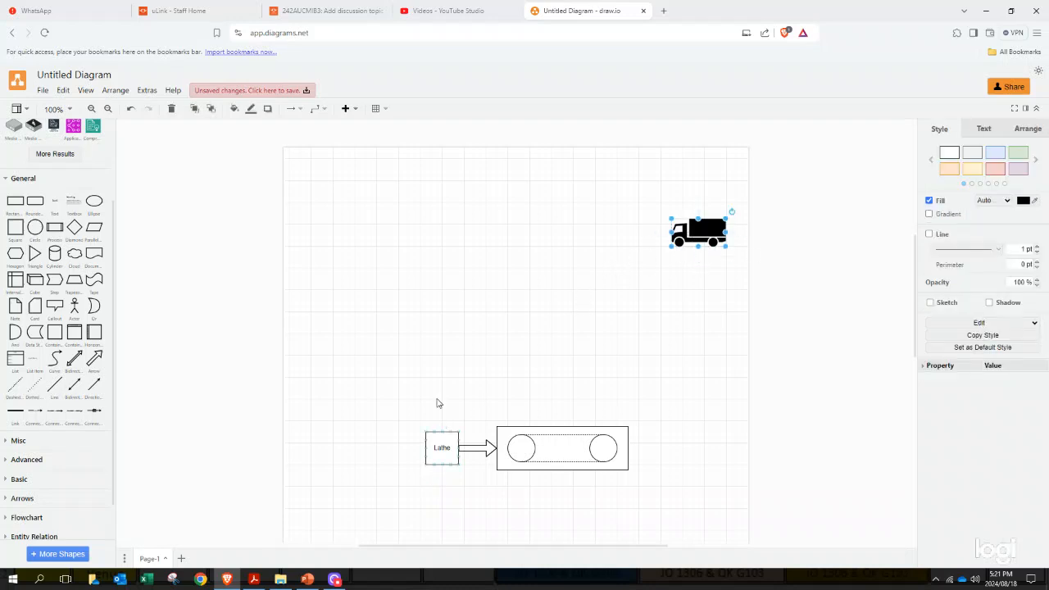
scroll(424, 375, "down", 3)
scroll(422, 365, "up", 3)
scroll(422, 368, "down", 3)
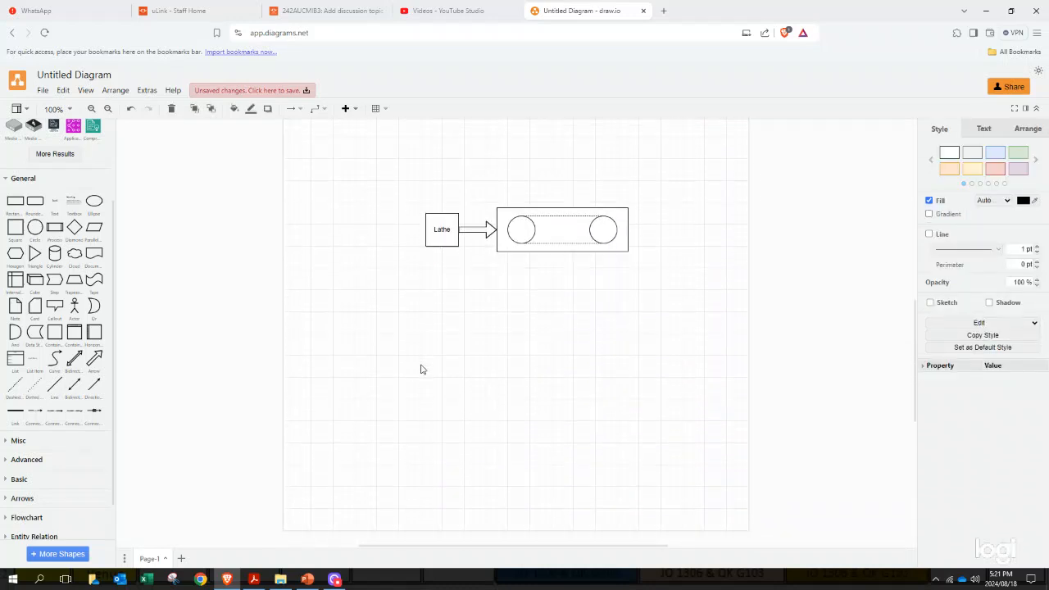
scroll(421, 369, "up", 3)
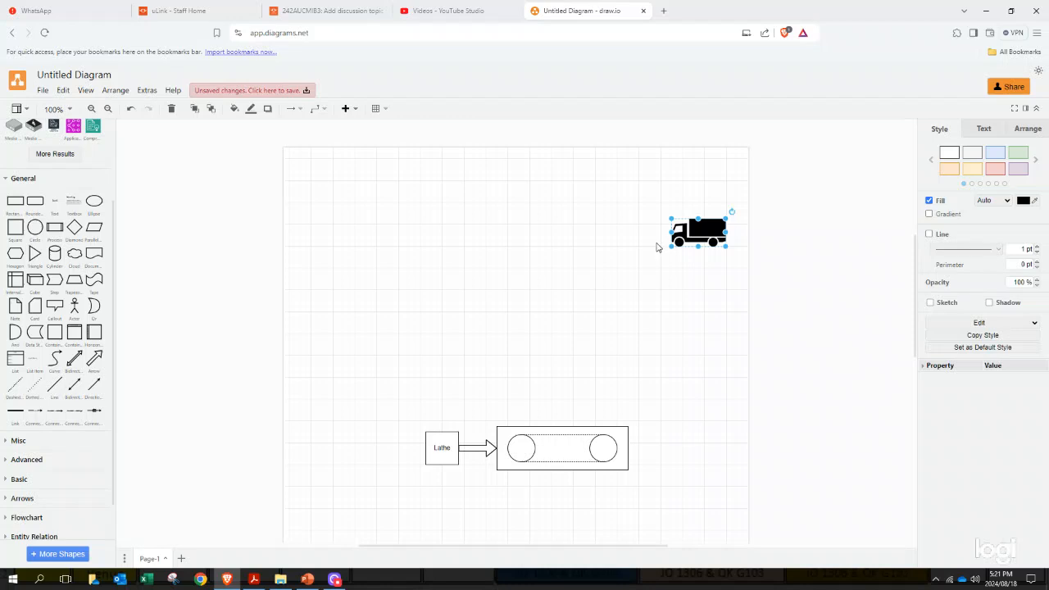
key("ctrl+d")
left_click_drag(710, 238, 315, 511)
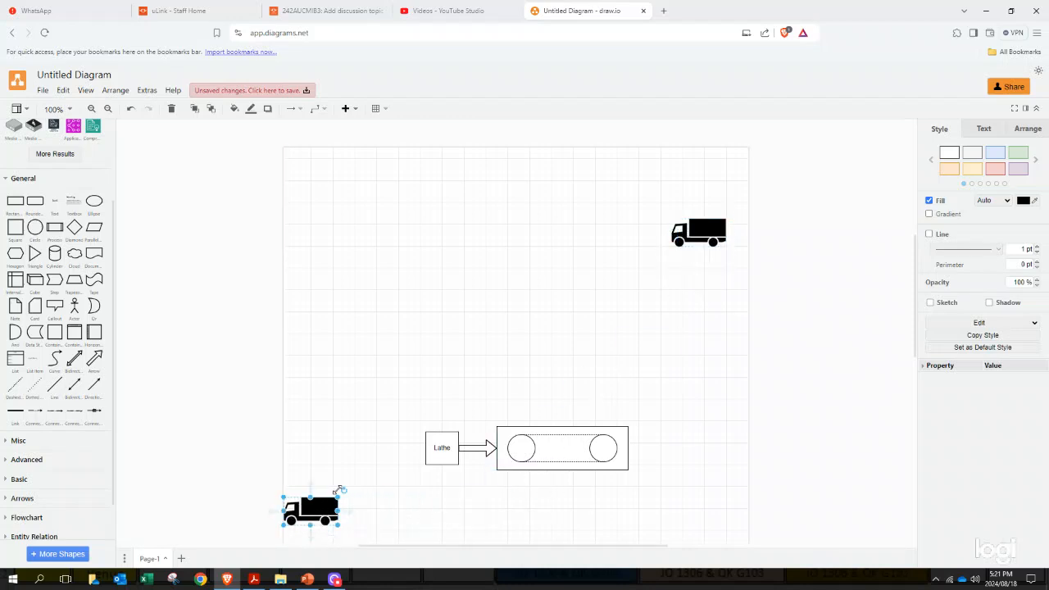
scroll(323, 360, "down", 3)
left_click_drag(316, 294, 336, 490)
left_click(391, 391)
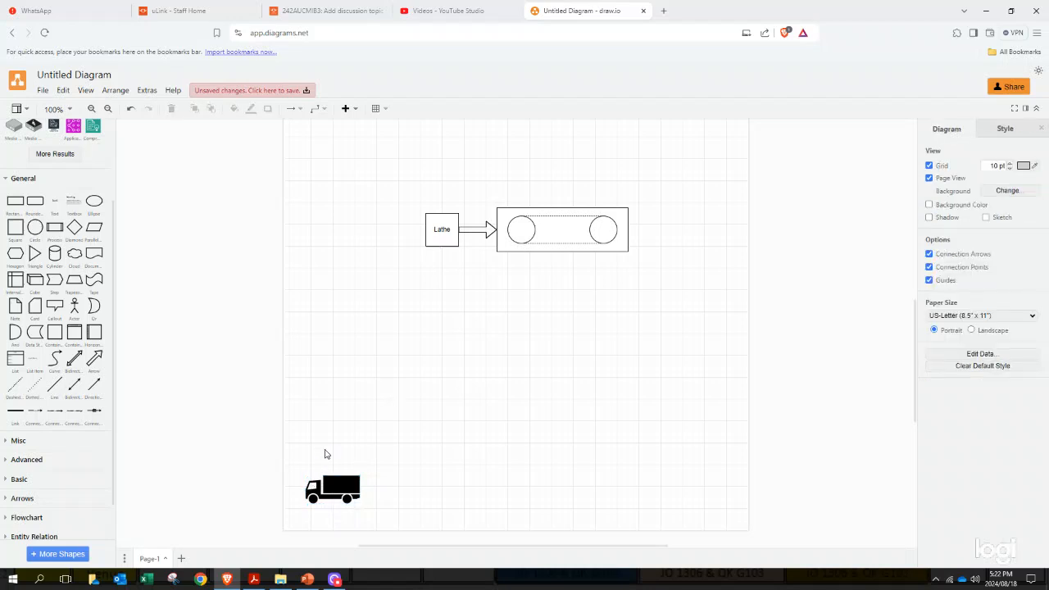
scroll(434, 402, "up", 8)
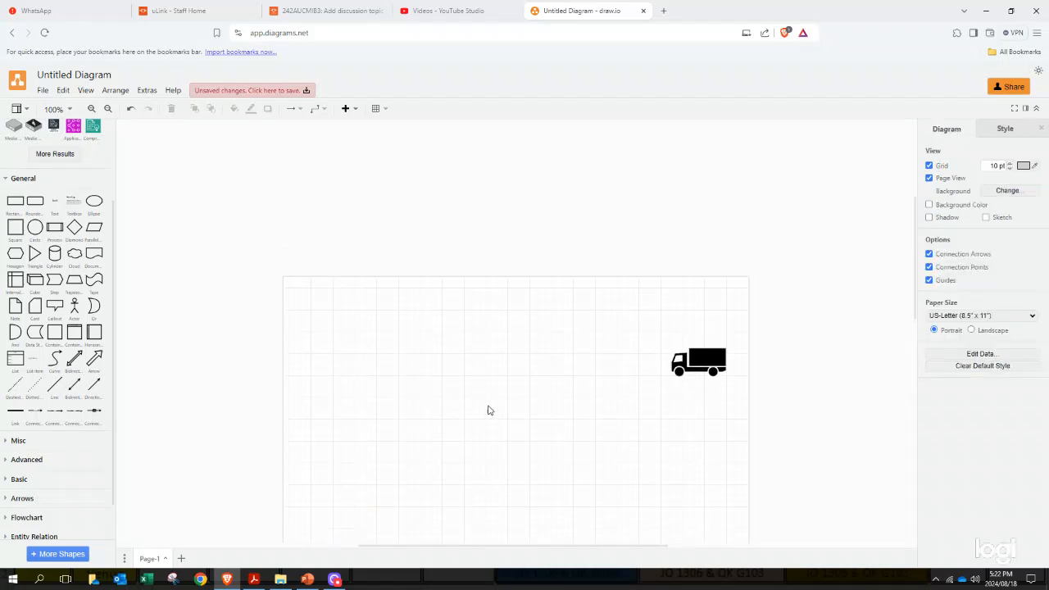
scroll(492, 408, "down", 3)
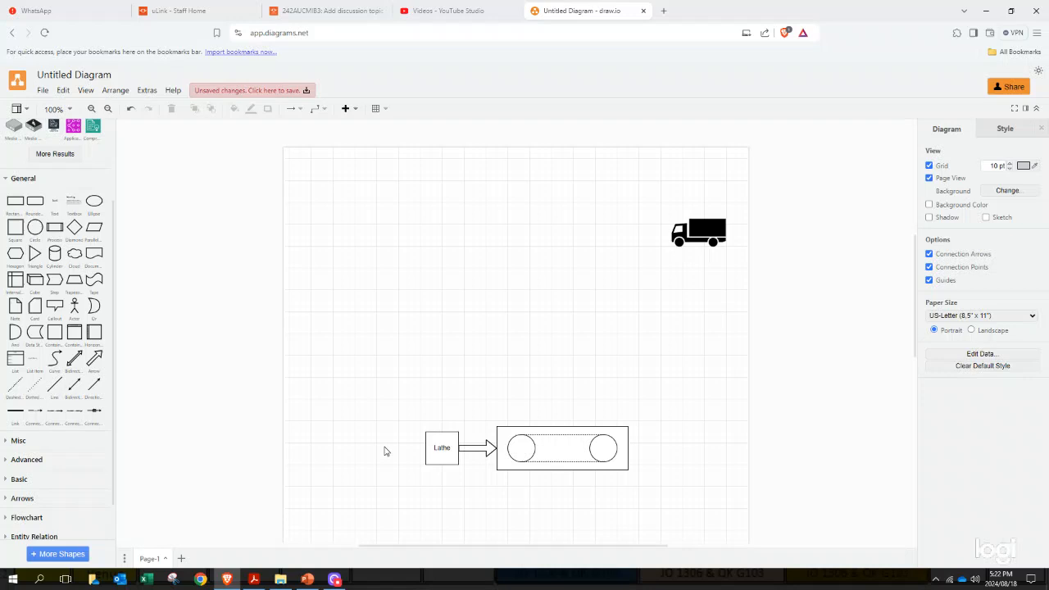
scroll(385, 451, "down", 1)
scroll(206, 374, "up", 6)
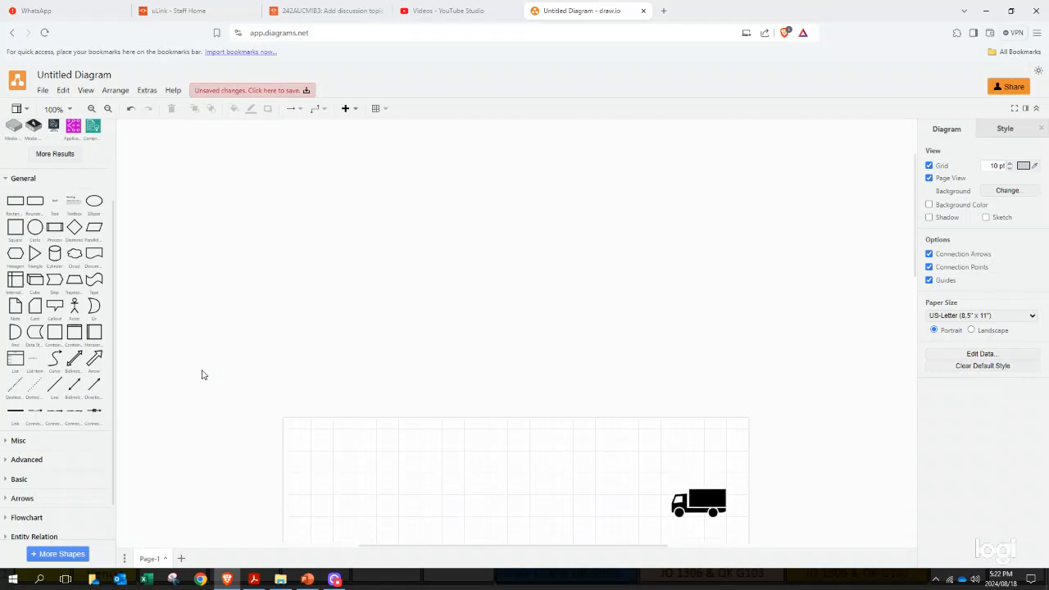
scroll(202, 374, "down", 3)
scroll(201, 375, "down", 2)
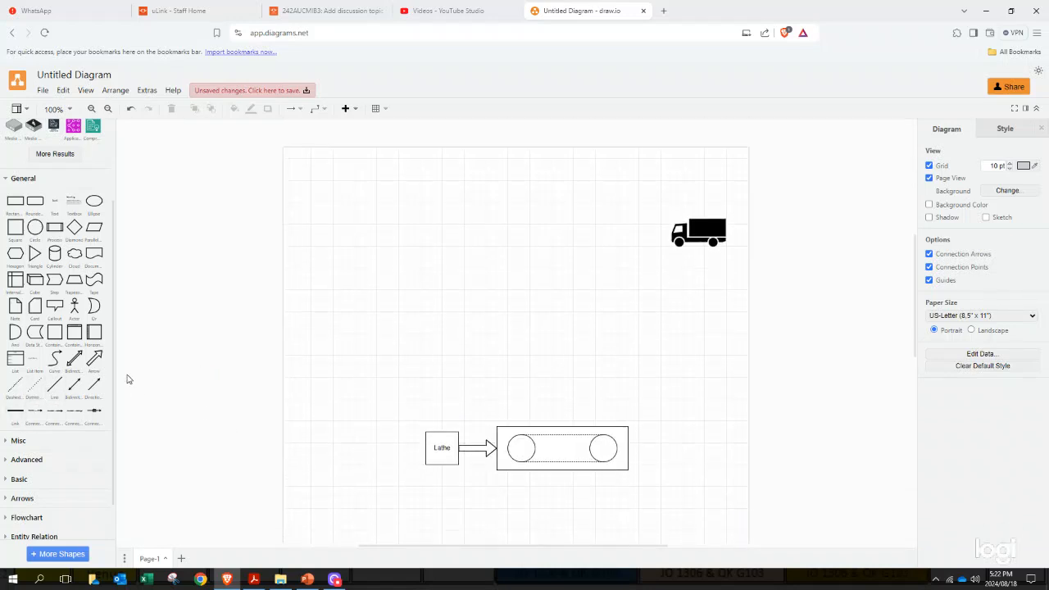
Enable the Business category's Value Stream Mapping shape library.
scroll(114, 447, "down", 1)
scroll(114, 447, "down", 1)
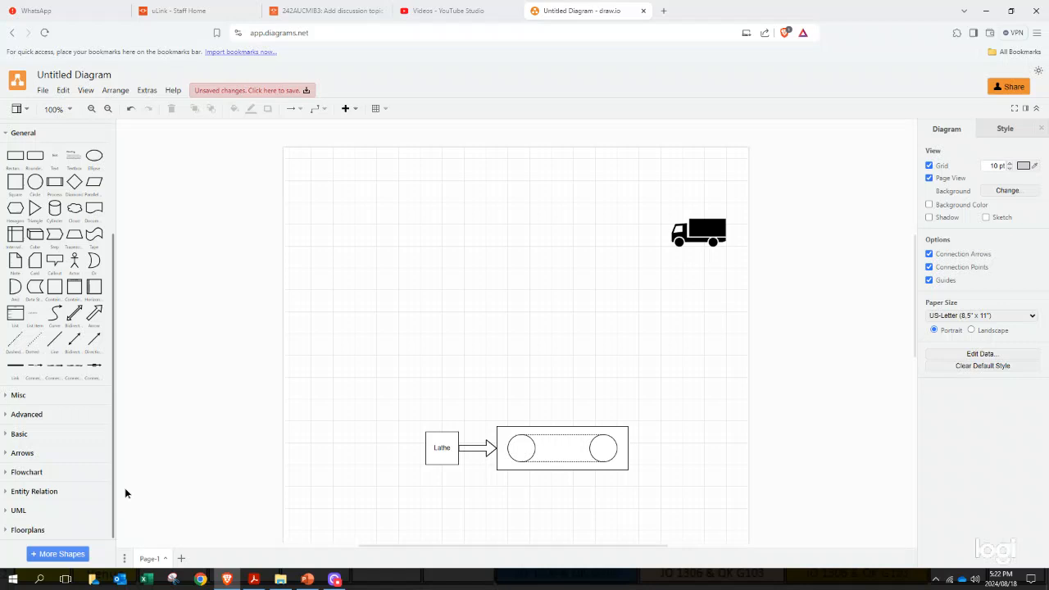
left_click(56, 555)
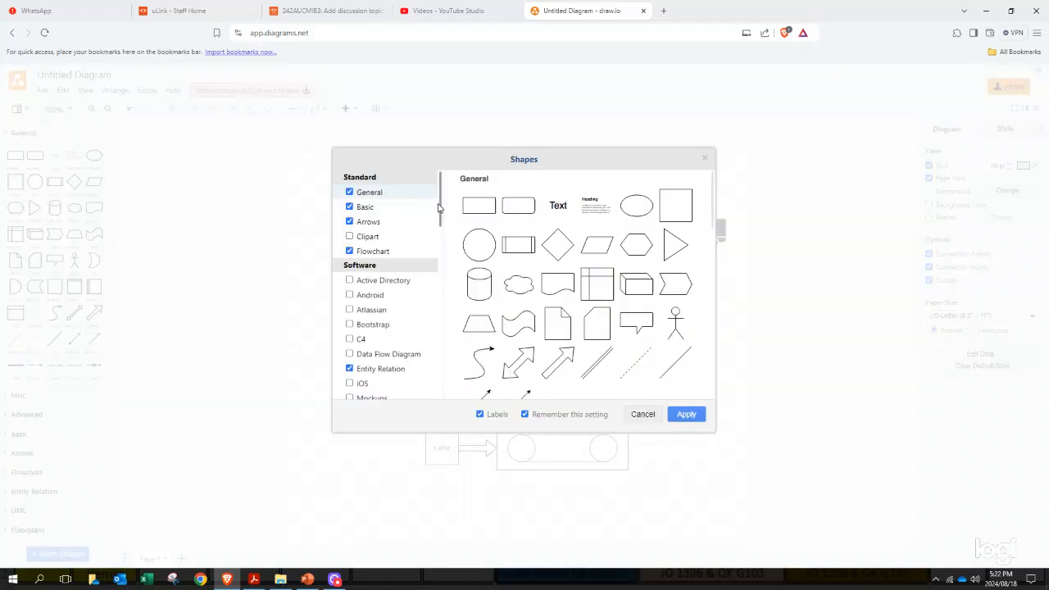
left_click_drag(440, 209, 443, 346)
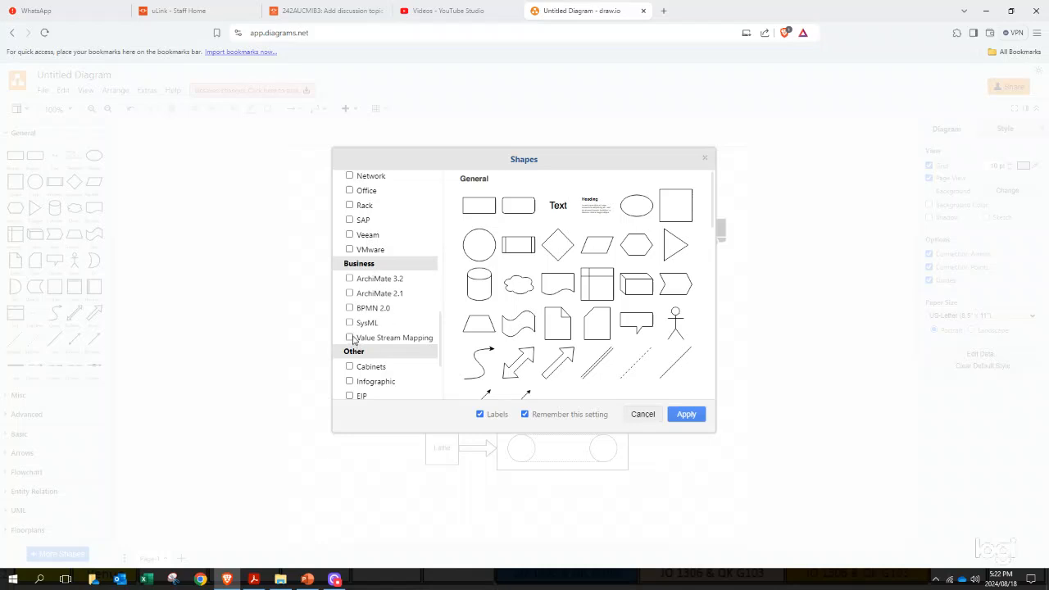
left_click(352, 340)
scroll(524, 324, "down", 8)
scroll(525, 323, "down", 2)
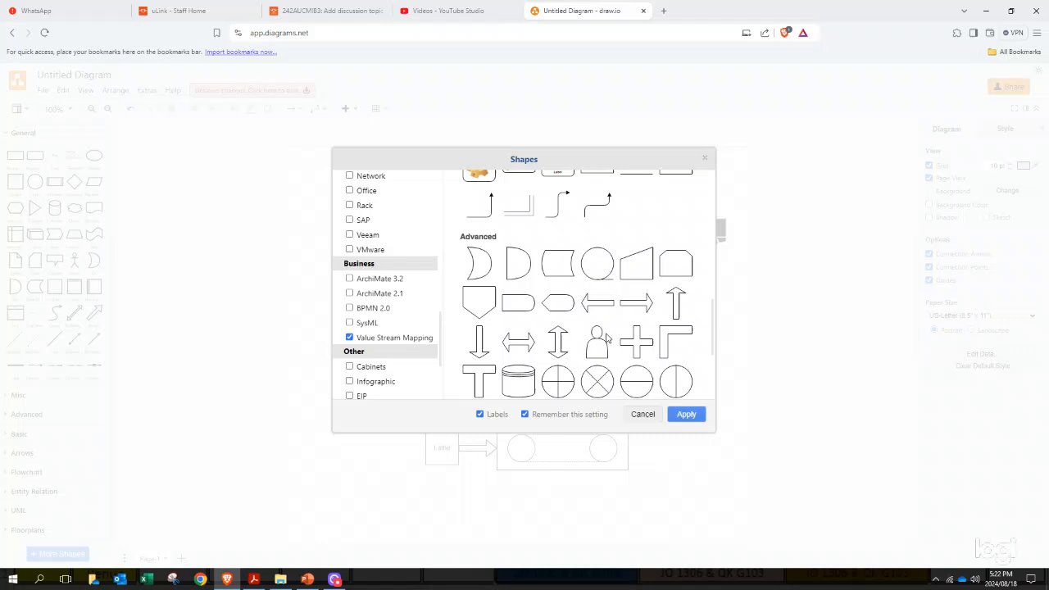
left_click(687, 415)
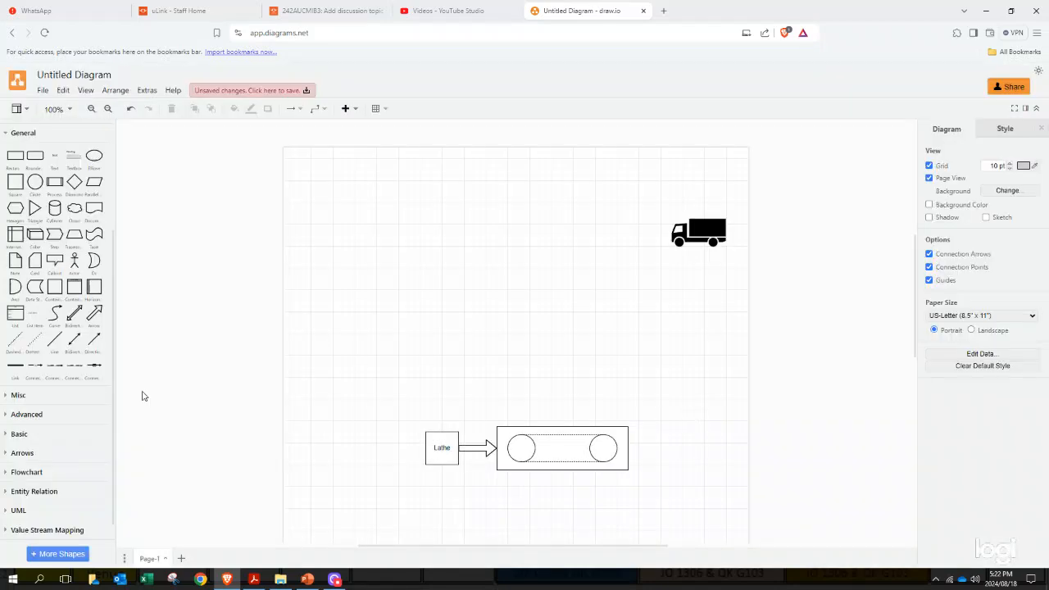
Add the Value Stream Mapping library's Move by Forklift shape to the page above the conveyor.
scroll(148, 430, "down", 1)
scroll(94, 453, "down", 1)
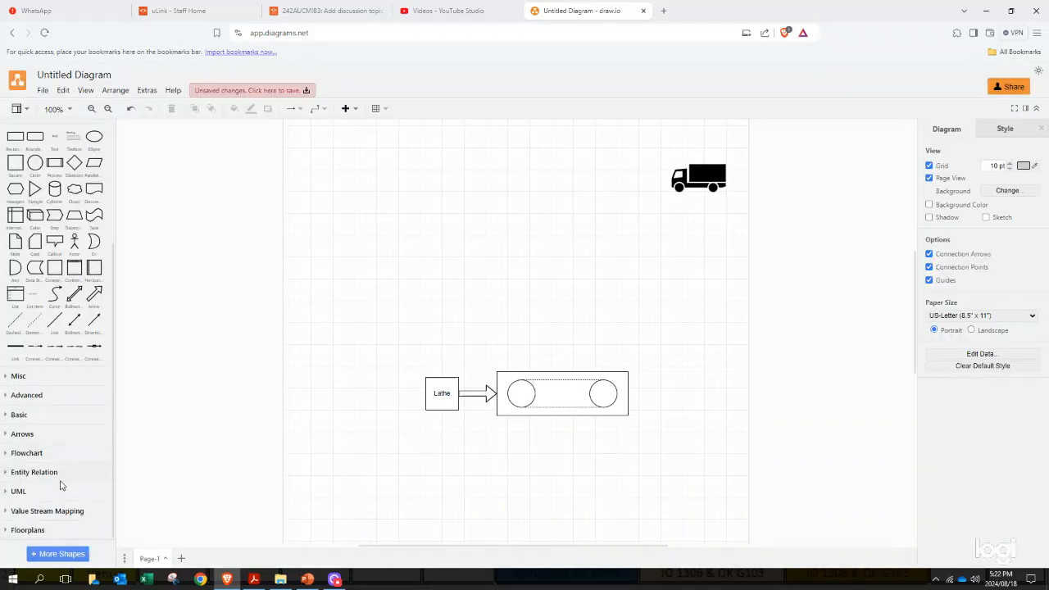
left_click(33, 511)
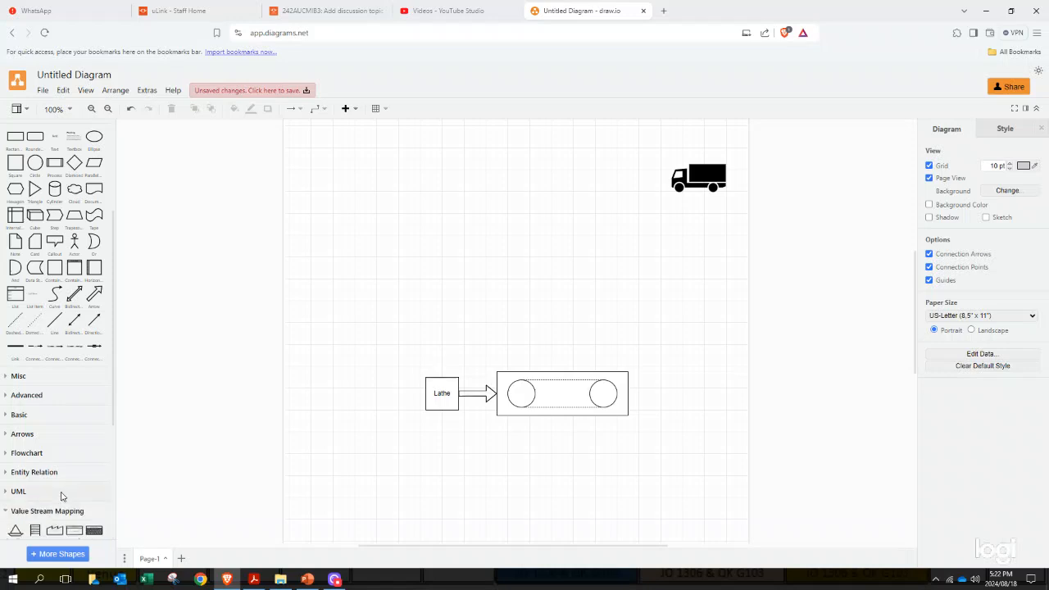
scroll(41, 475, "down", 2)
scroll(46, 443, "down", 2)
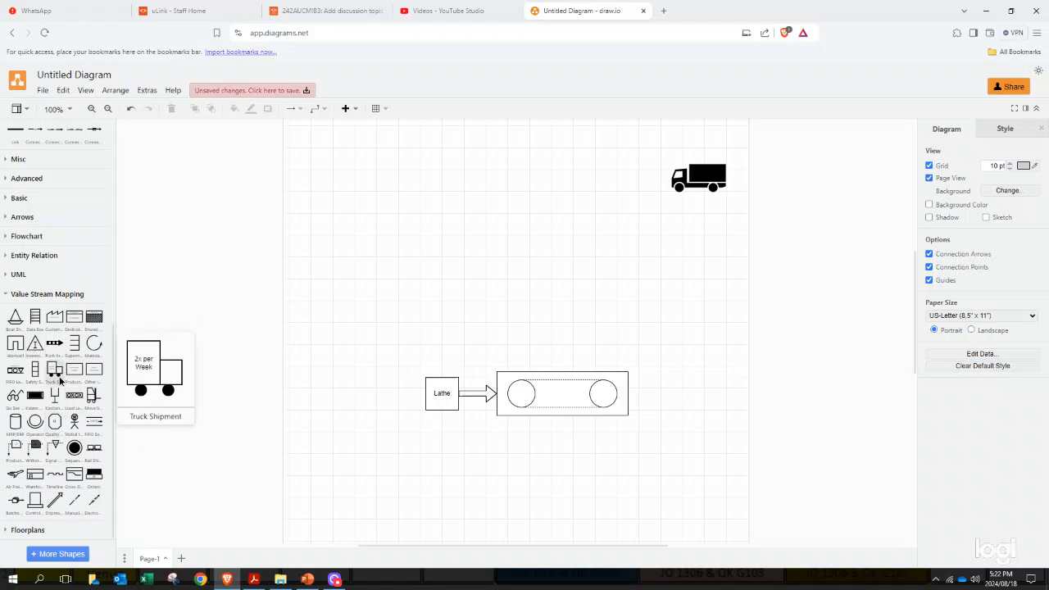
left_click_drag(54, 369, 19, 369)
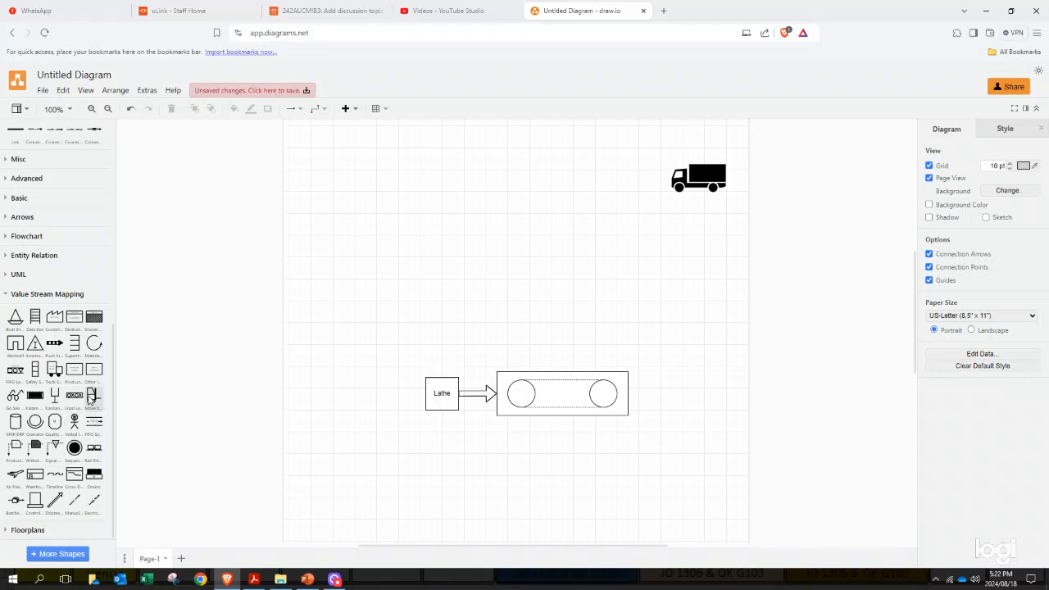
left_click_drag(93, 395, 524, 287)
left_click(636, 305)
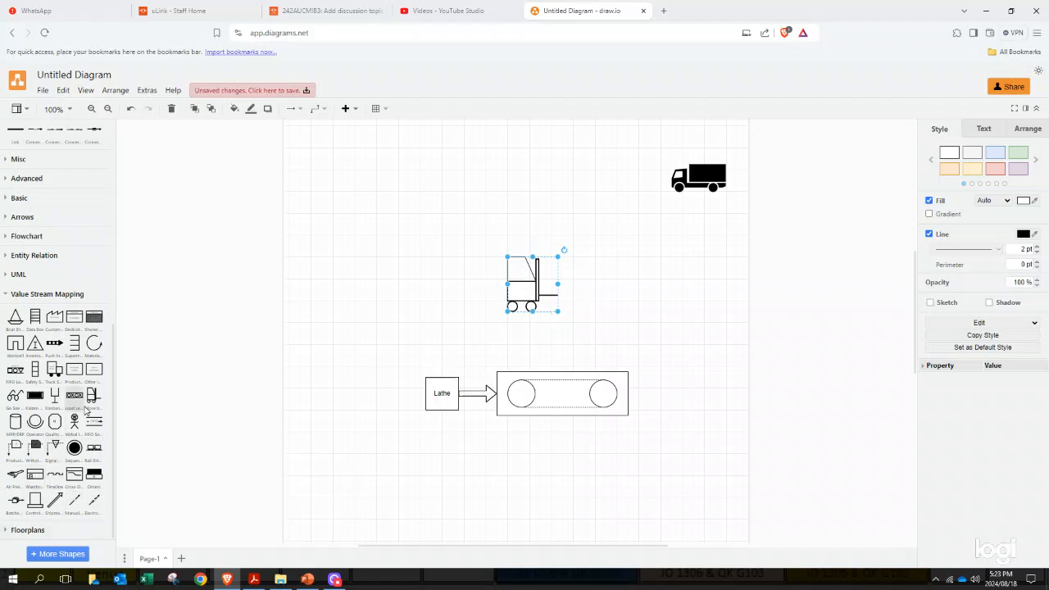
Shrink the forklift to a small icon and position it above the middle of the conveyor.
mouse_move(91, 406)
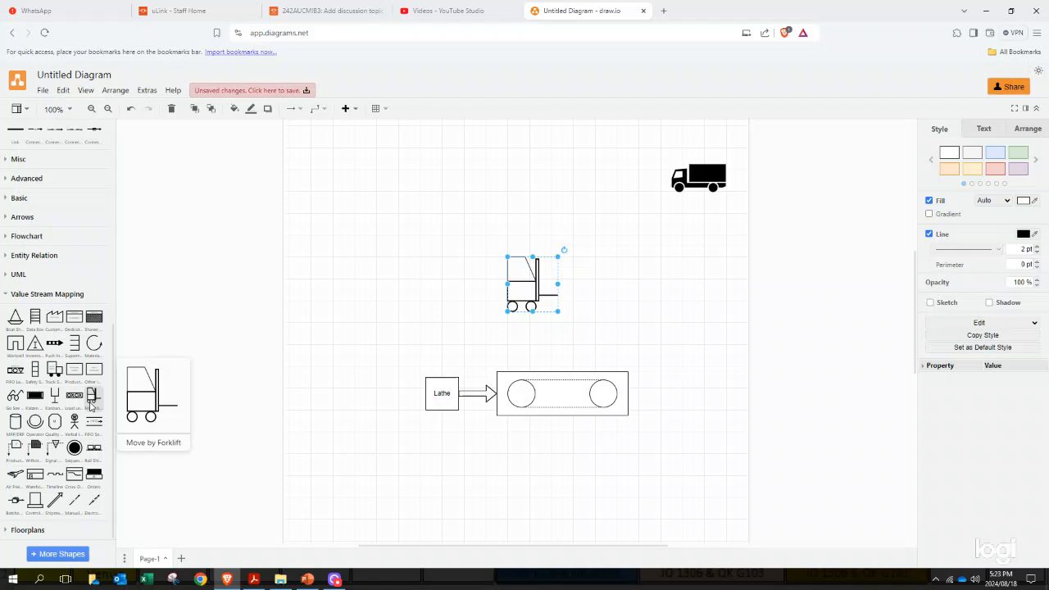
left_click_drag(527, 292, 508, 279)
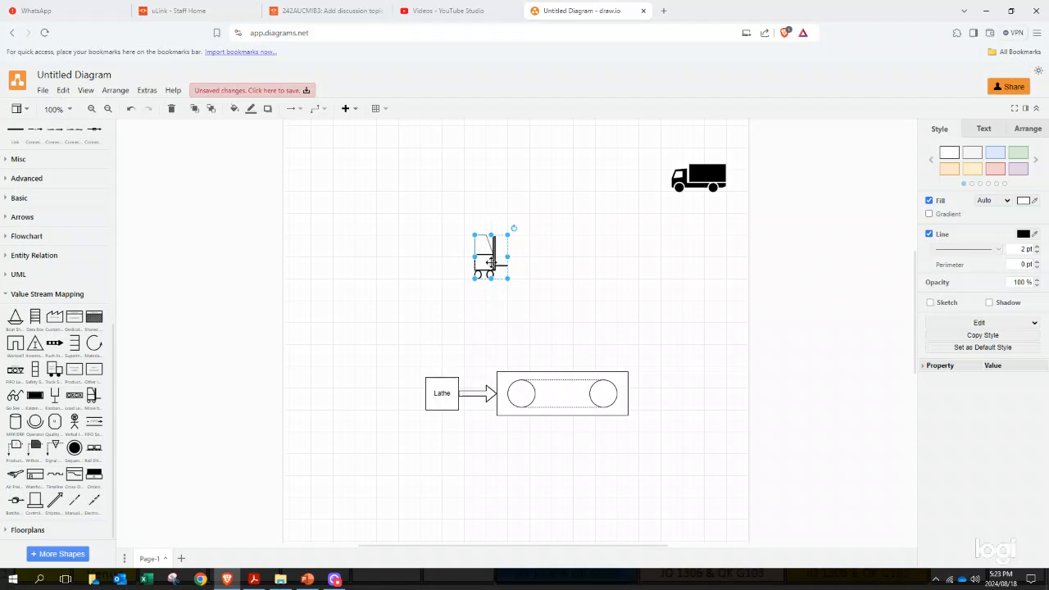
left_click_drag(504, 238, 555, 268)
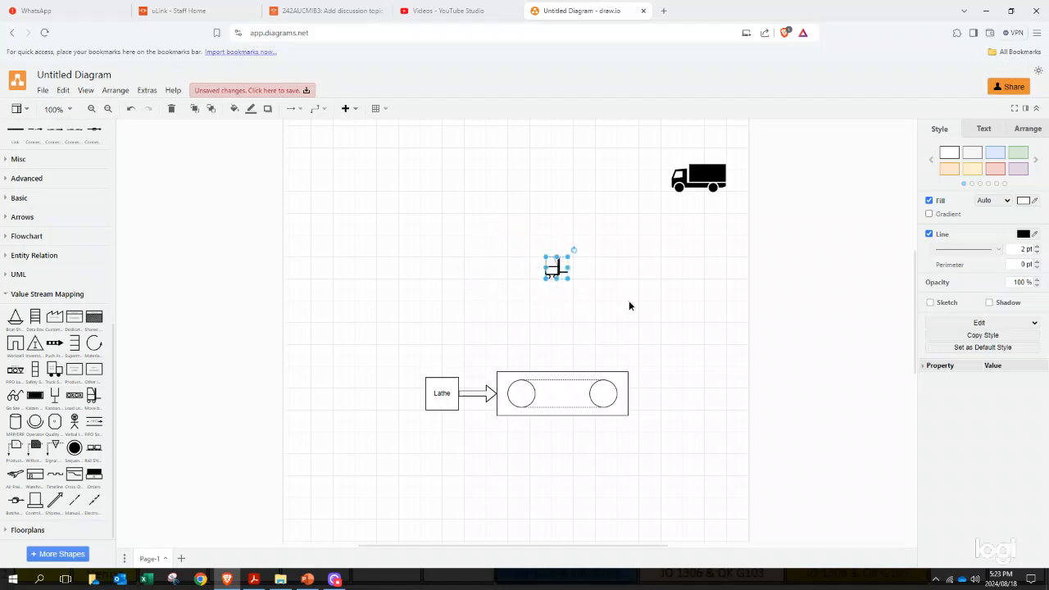
left_click(632, 283)
Search the shapes for "fan" and place the circular Fan shape above the Lathe square, to the left of the forklift.
mouse_move(53, 425)
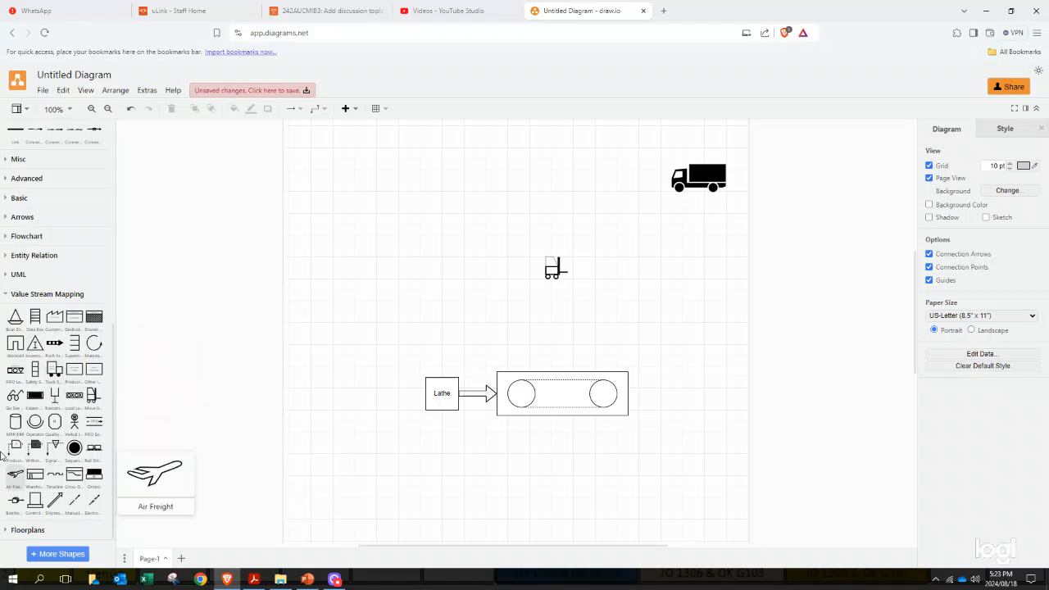
left_click(6, 293)
scroll(77, 332, "up", 5)
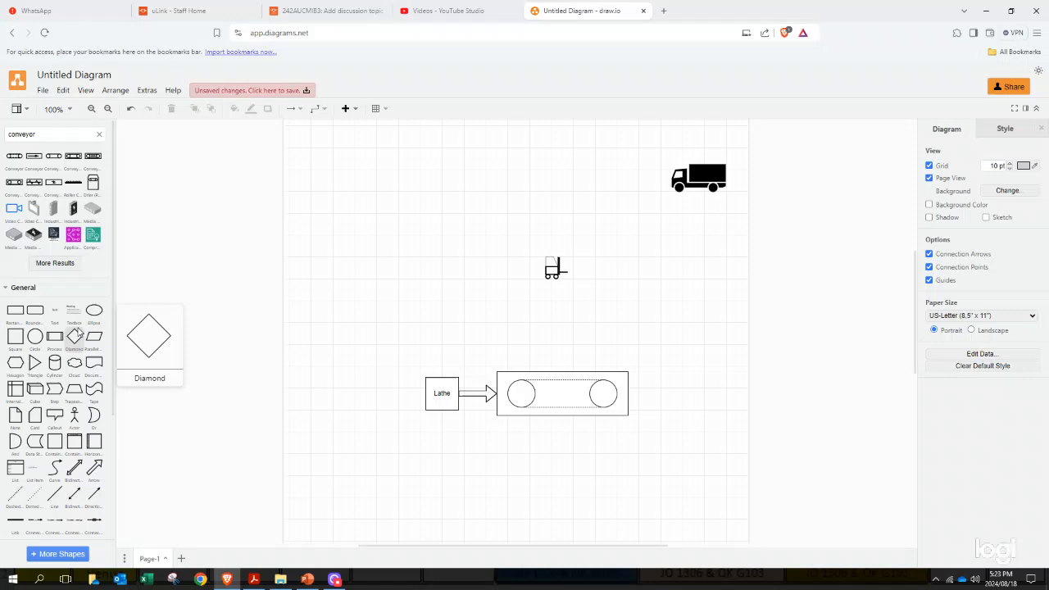
left_click(97, 135)
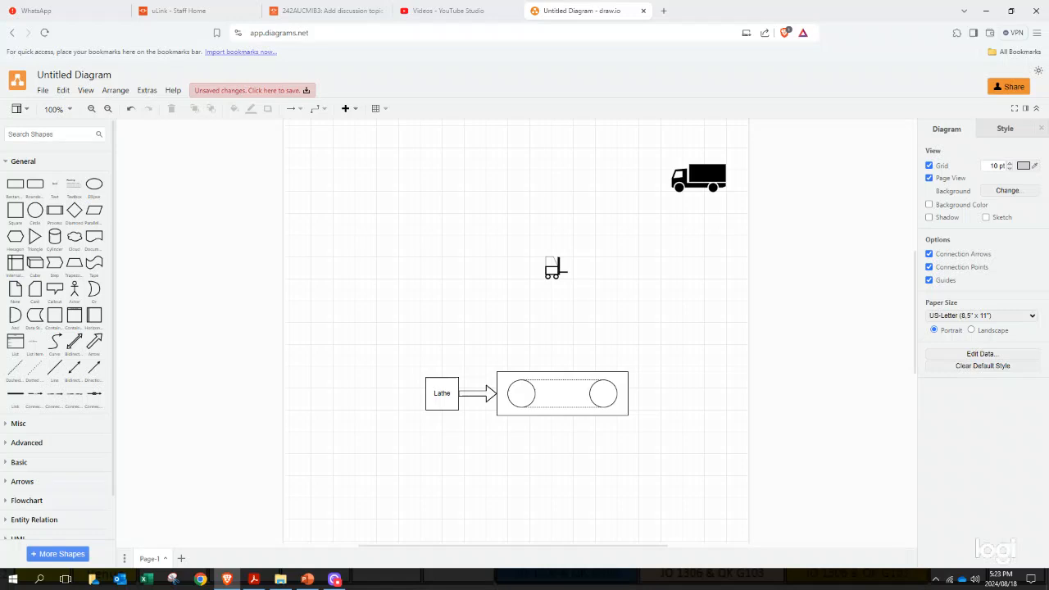
type("fan")
key("Return")
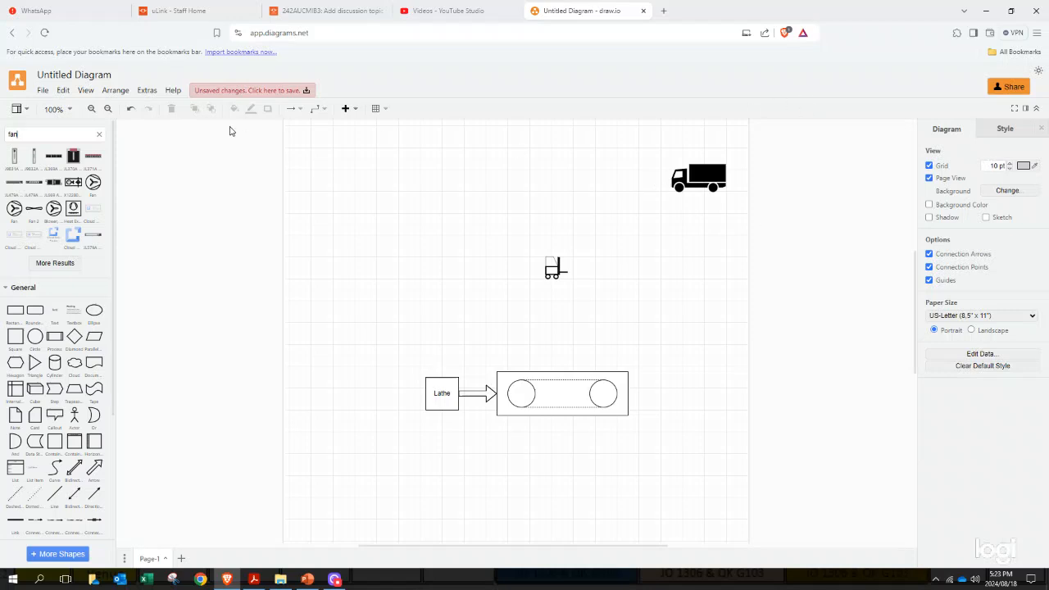
left_click_drag(14, 208, 476, 269)
left_click(609, 311)
left_click(503, 297)
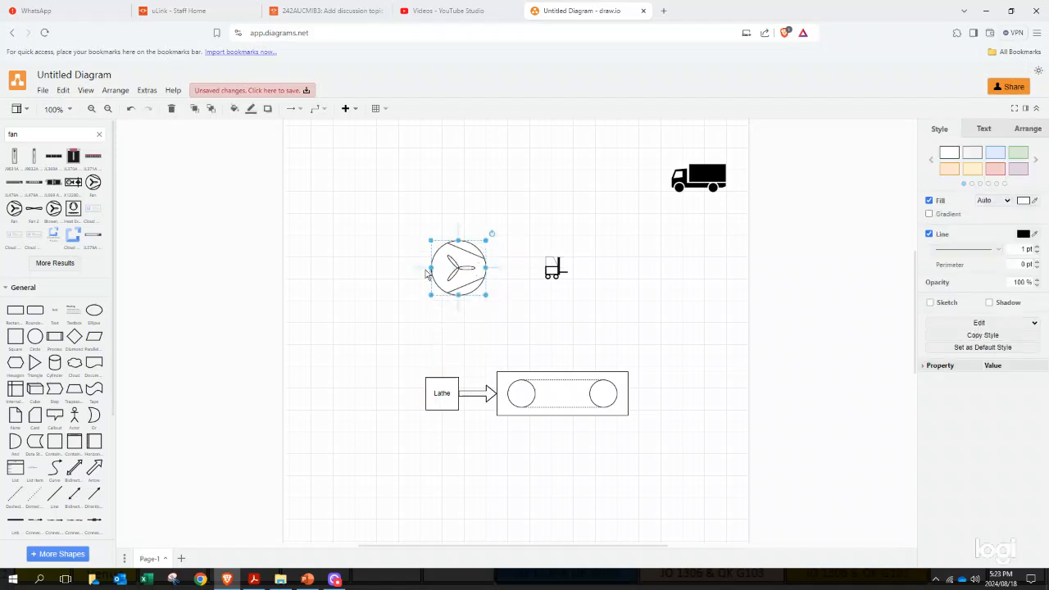
mouse_move(455, 259)
left_mouse_down()
mouse_move(383, 264)
mouse_move(462, 280)
mouse_move(371, 271)
mouse_move(528, 282)
mouse_move(512, 262)
mouse_move(454, 257)
left_mouse_up()
left_click(509, 291)
left_click(695, 333)
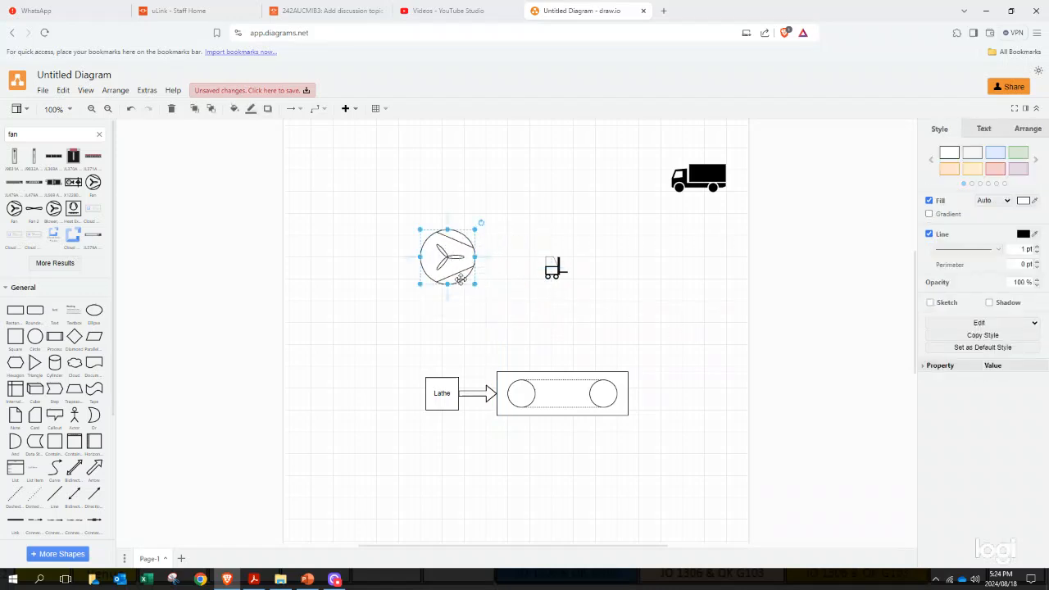
Add a second circular fan shape to the lower left of the first, and a Fan 2 shape above it labelled "fan".
left_click_drag(64, 219, 364, 296)
left_click_drag(402, 303, 380, 314)
mouse_move(53, 212)
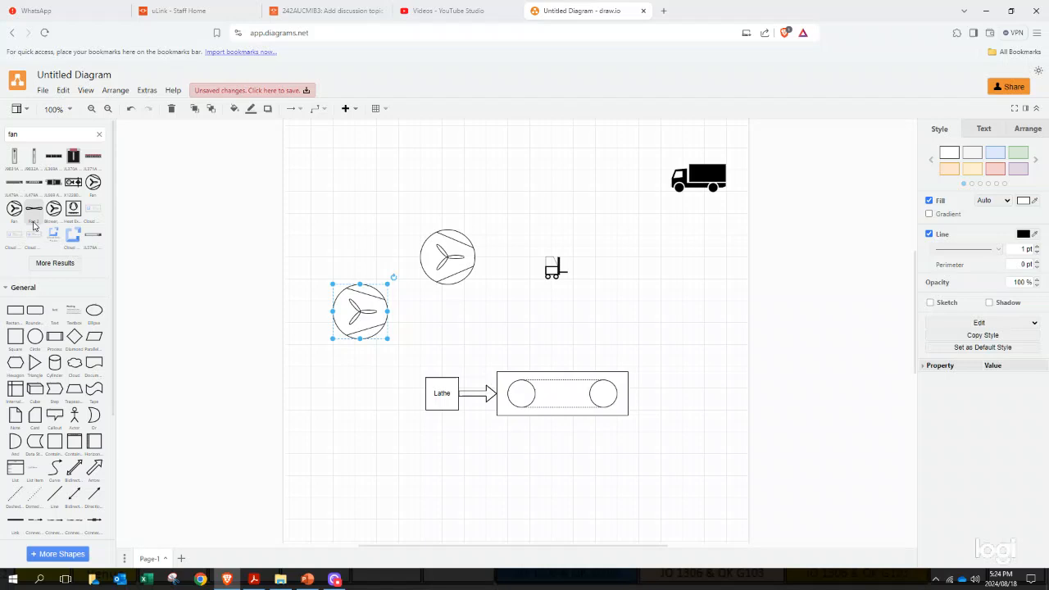
left_click_drag(25, 213, 381, 232)
left_click(387, 247)
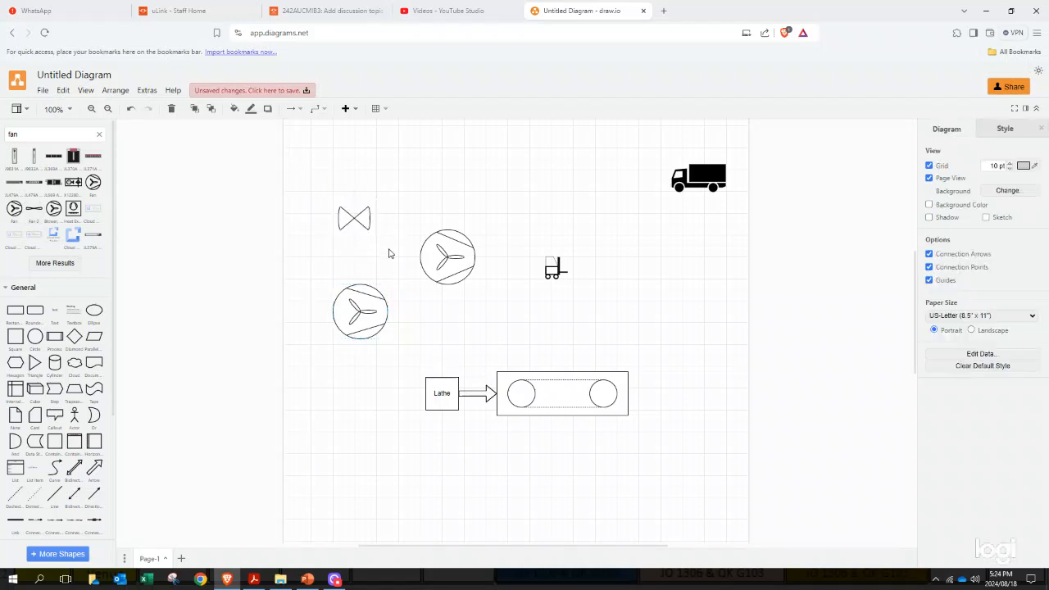
double_click(362, 222)
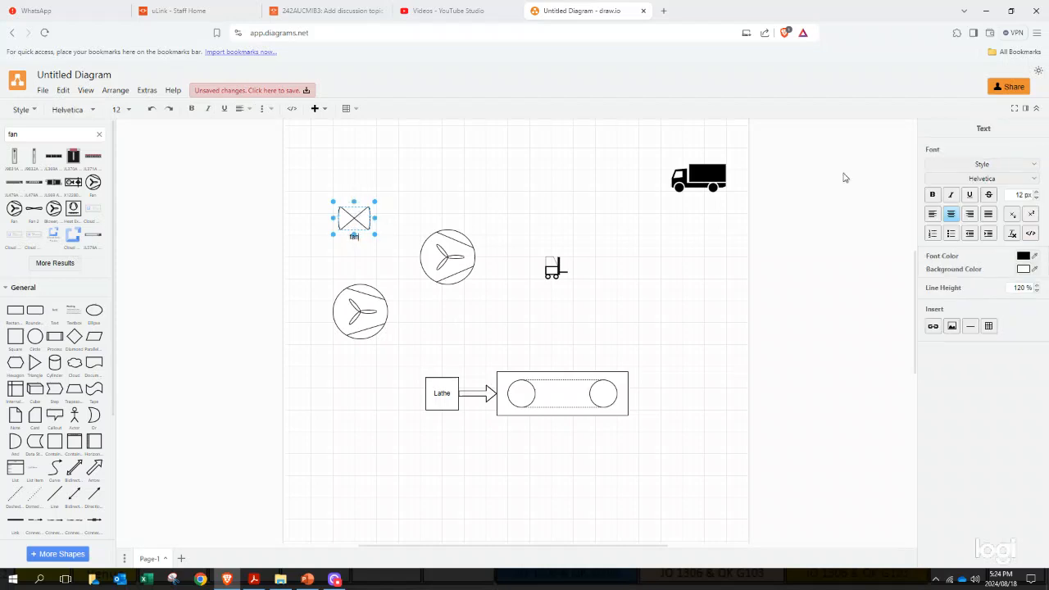
left_click(553, 211)
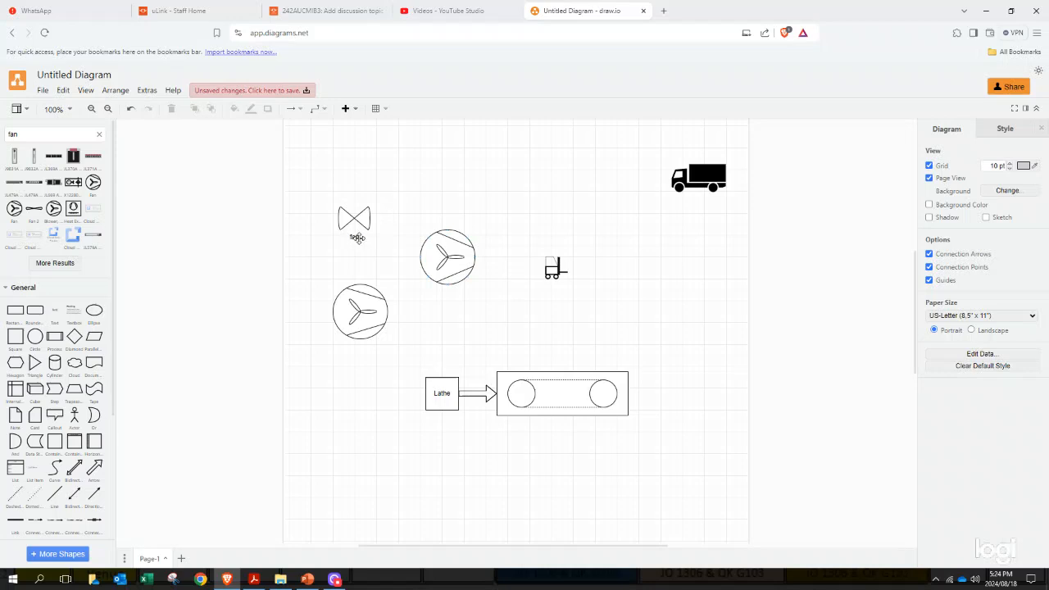
left_click(358, 243)
left_click(344, 260)
Search the shapes for "safety".
left_click(101, 135)
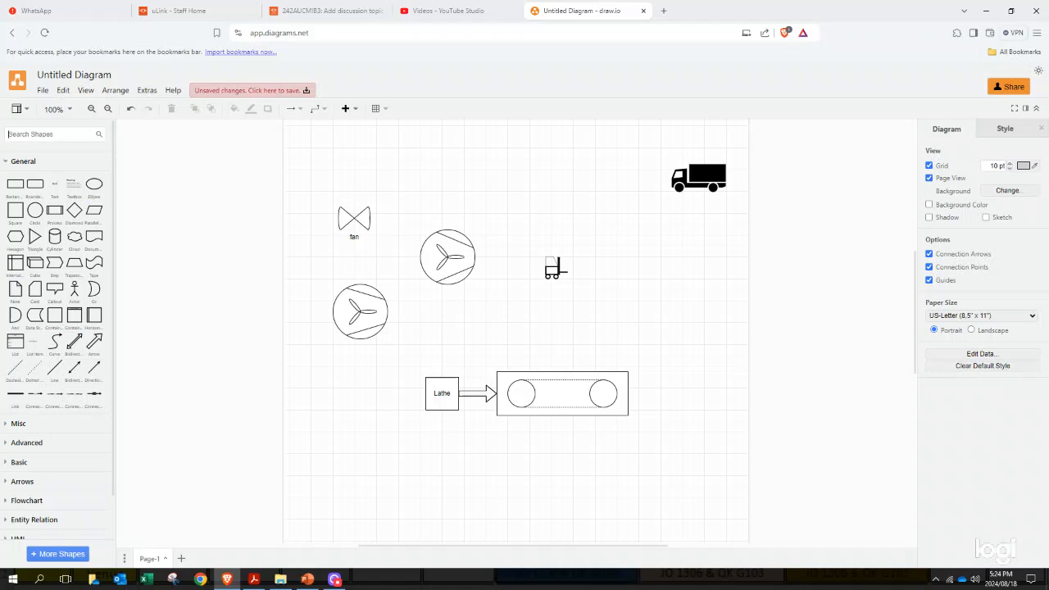
type("safety")
key("Return")
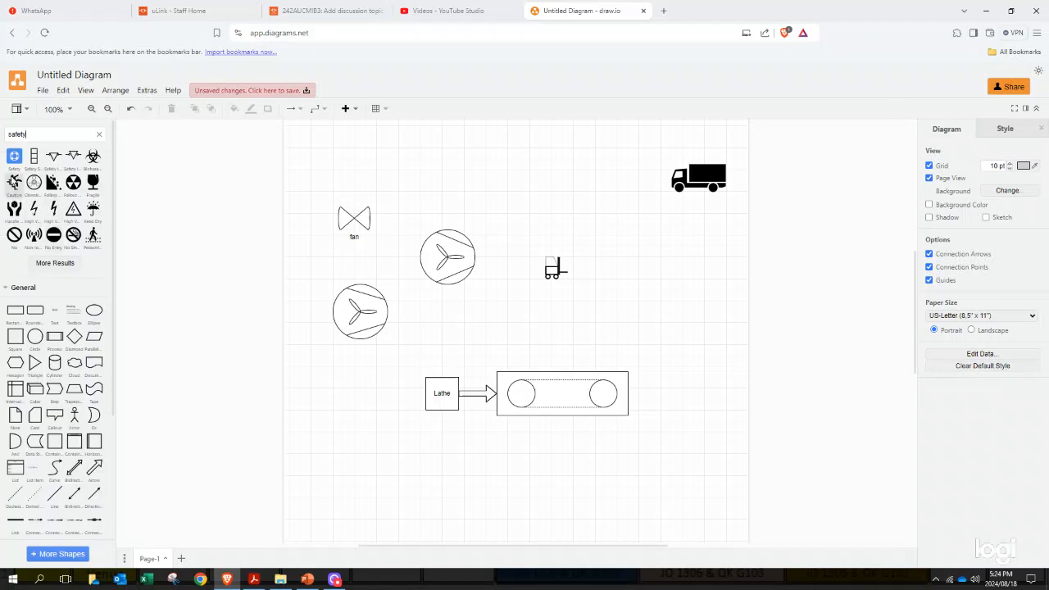
Clear the "safety" shape search to return to the full list of shape libraries.
mouse_move(93, 240)
left_click(100, 134)
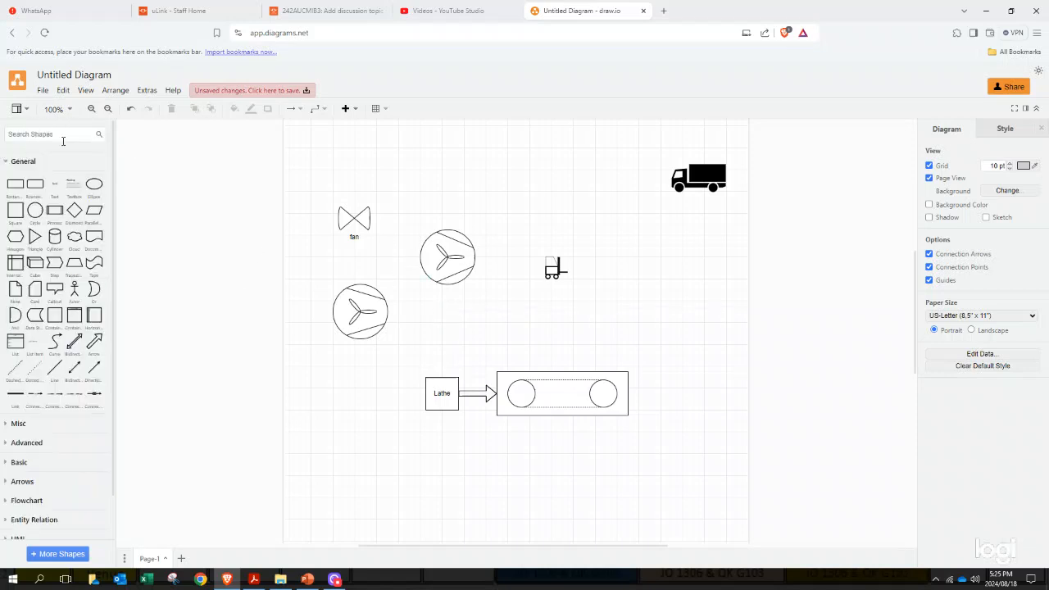
left_click(92, 135)
Enable the Proc. Eng. shape library from the Other group of additional shapes and apply the selection.
scroll(113, 243, "down", 2)
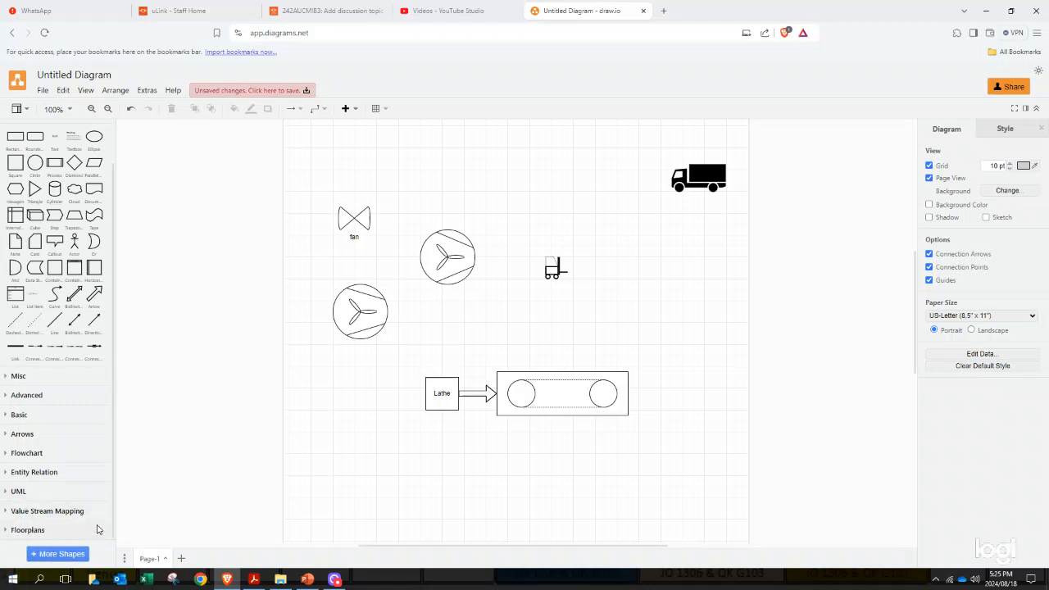
left_click(57, 556)
scroll(381, 377, "down", 3)
scroll(382, 371, "up", 3)
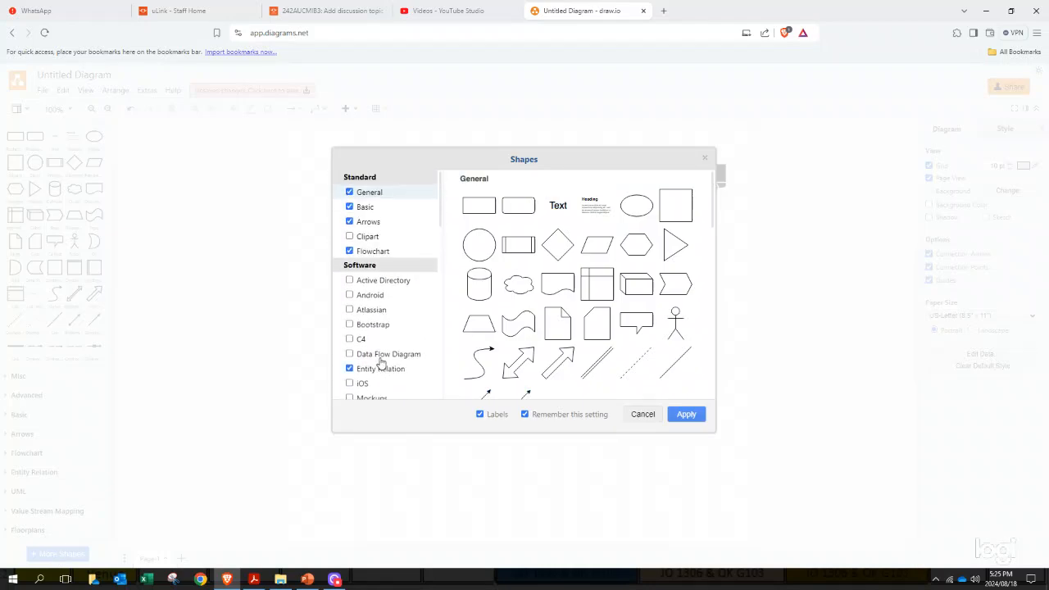
scroll(386, 328, "down", 3)
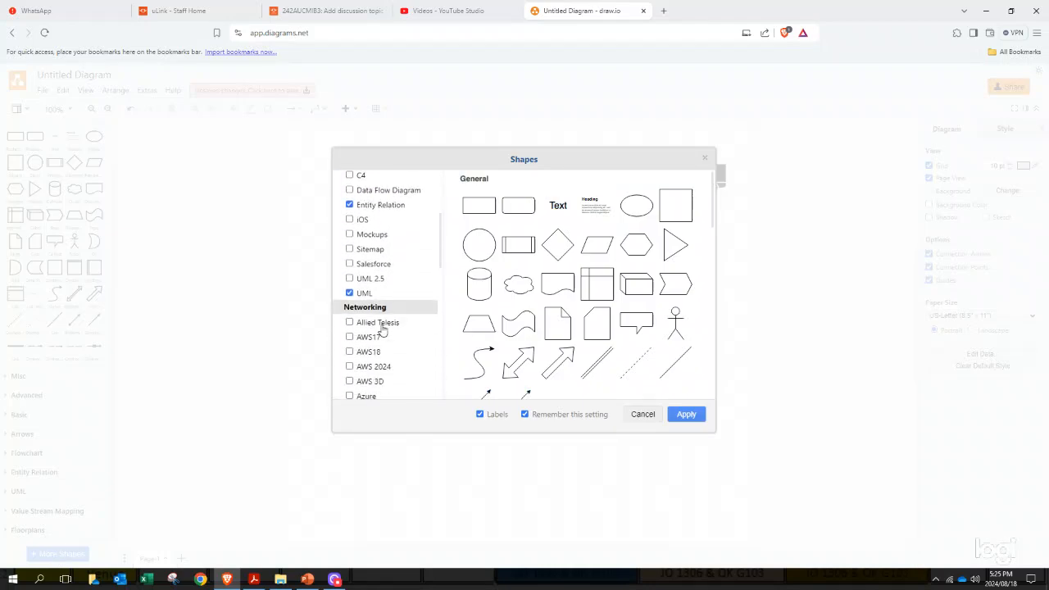
scroll(382, 327, "down", 5)
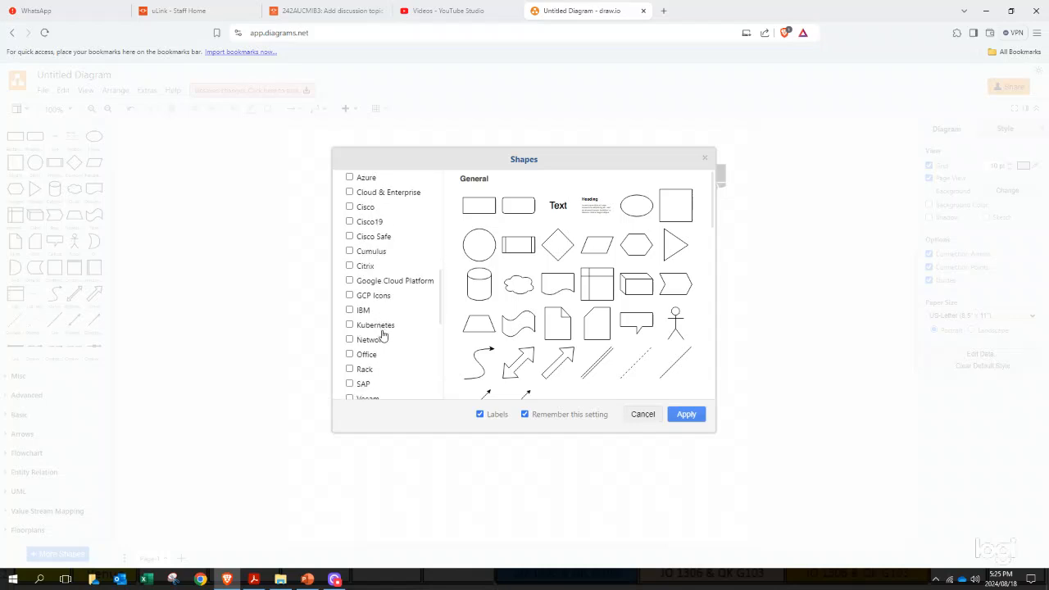
scroll(382, 336, "down", 5)
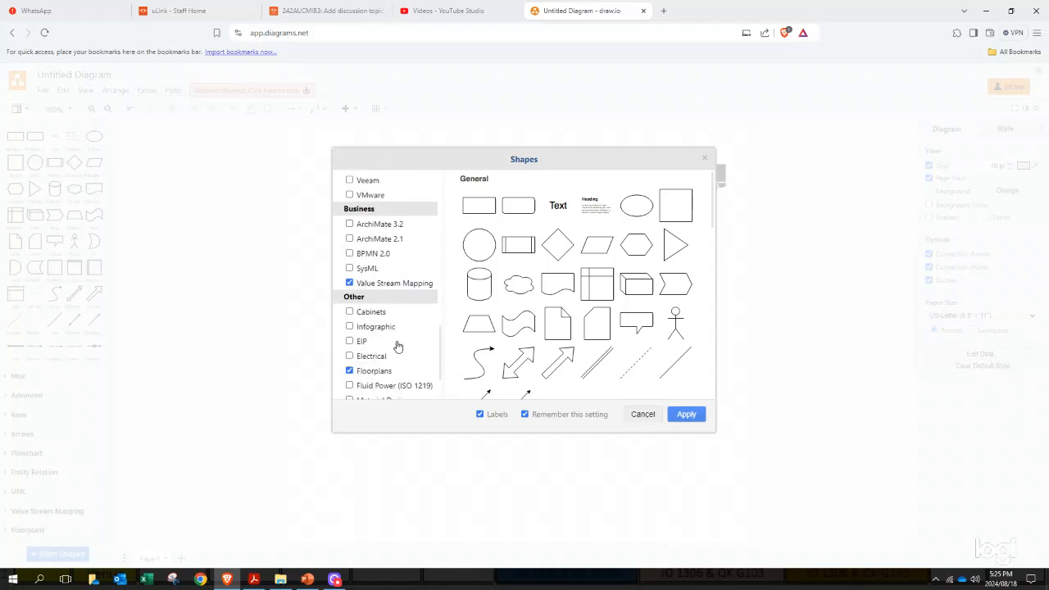
scroll(397, 348, "down", 1)
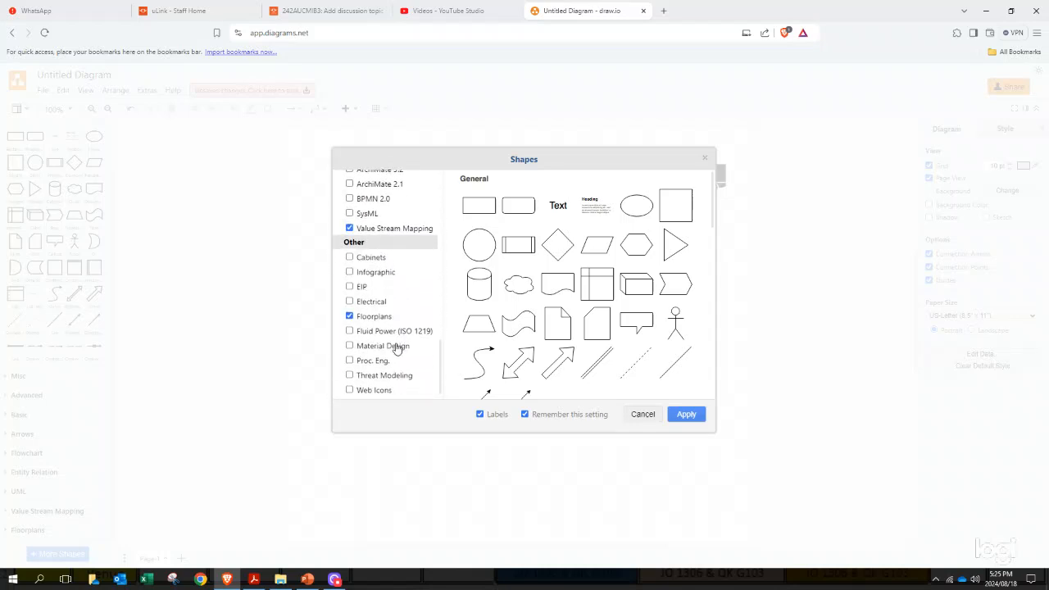
scroll(397, 348, "down", 1)
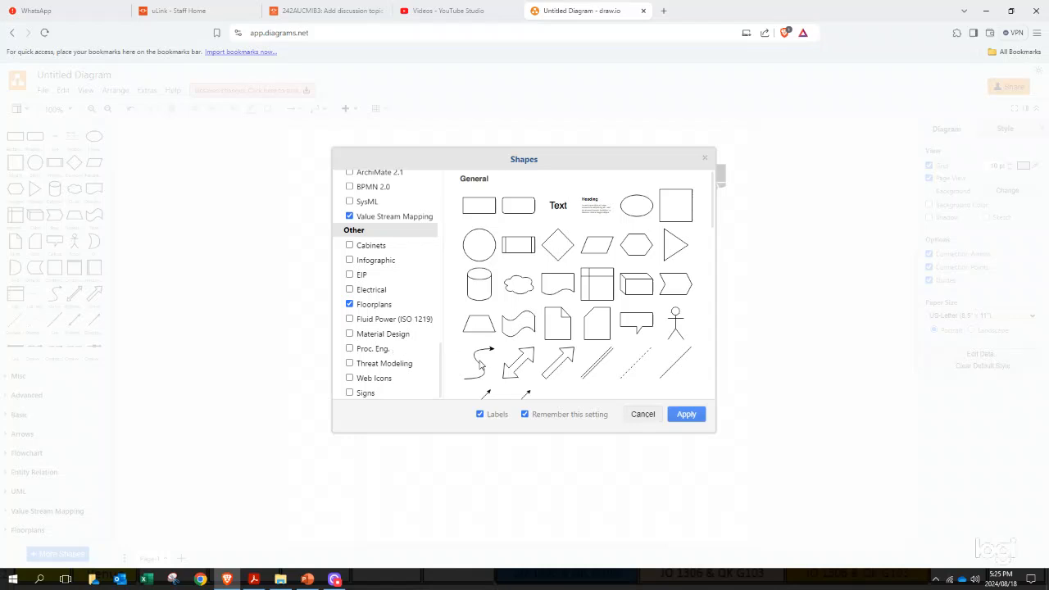
scroll(371, 364, "down", 1)
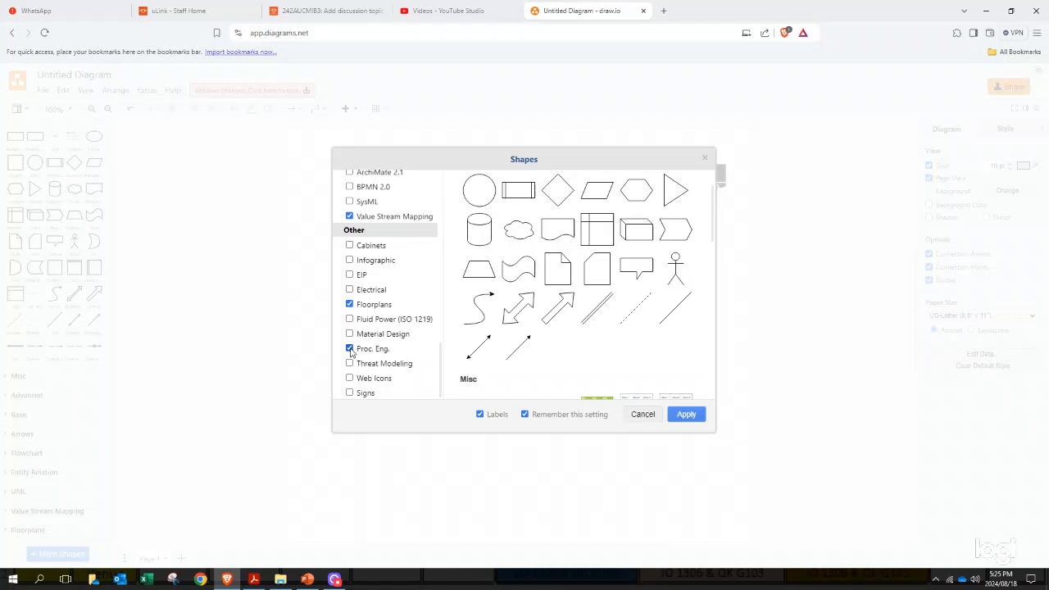
left_click(685, 415)
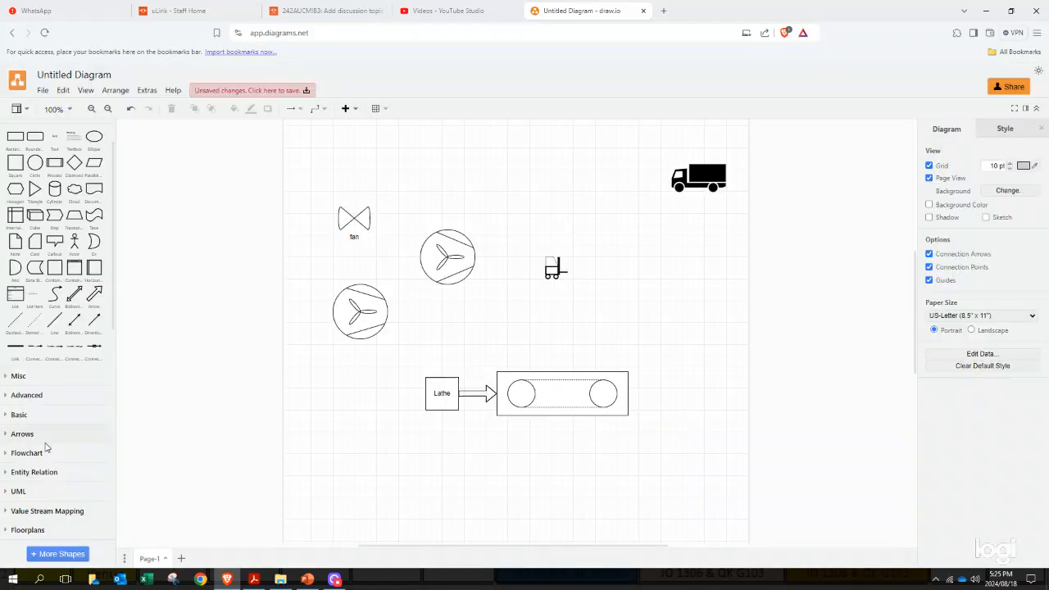
Look through the added process engineering categories, examining the shapes under Pumps and Shaping Machines.
scroll(48, 426, "down", 6)
scroll(52, 393, "up", 2)
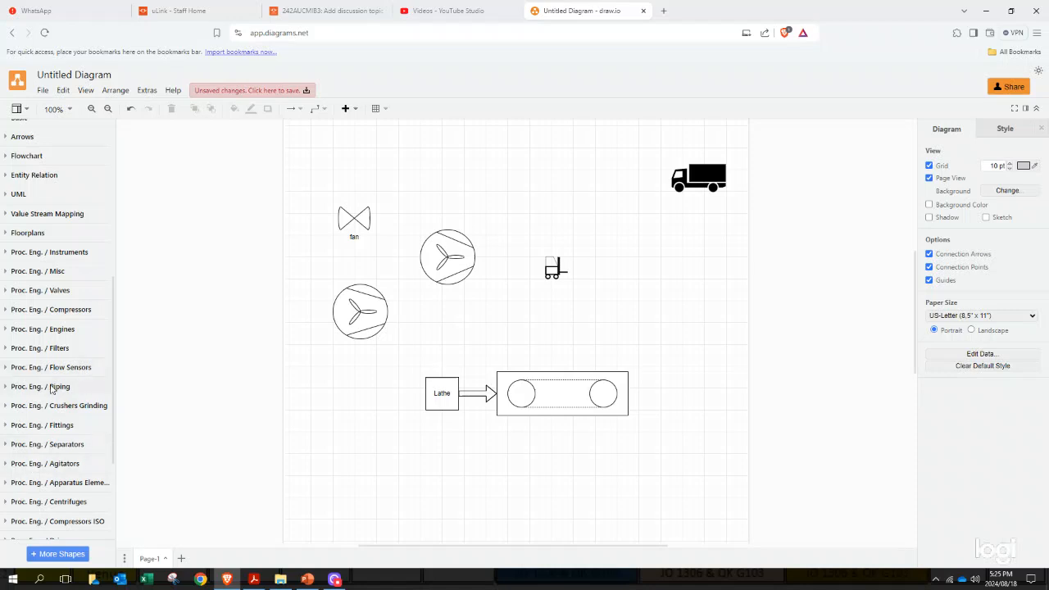
scroll(33, 336, "down", 2)
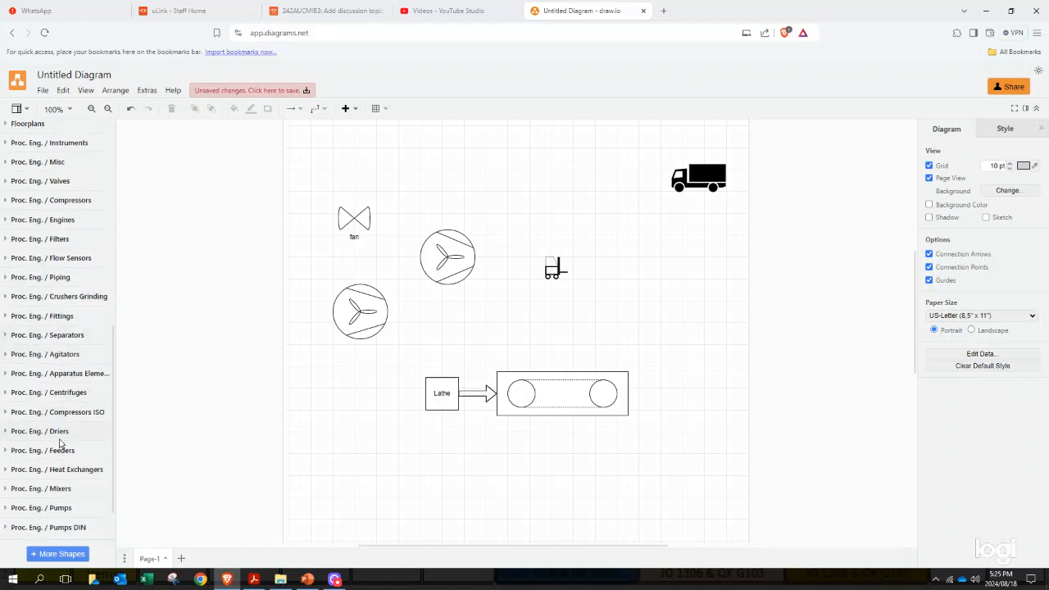
scroll(55, 416, "down", 1)
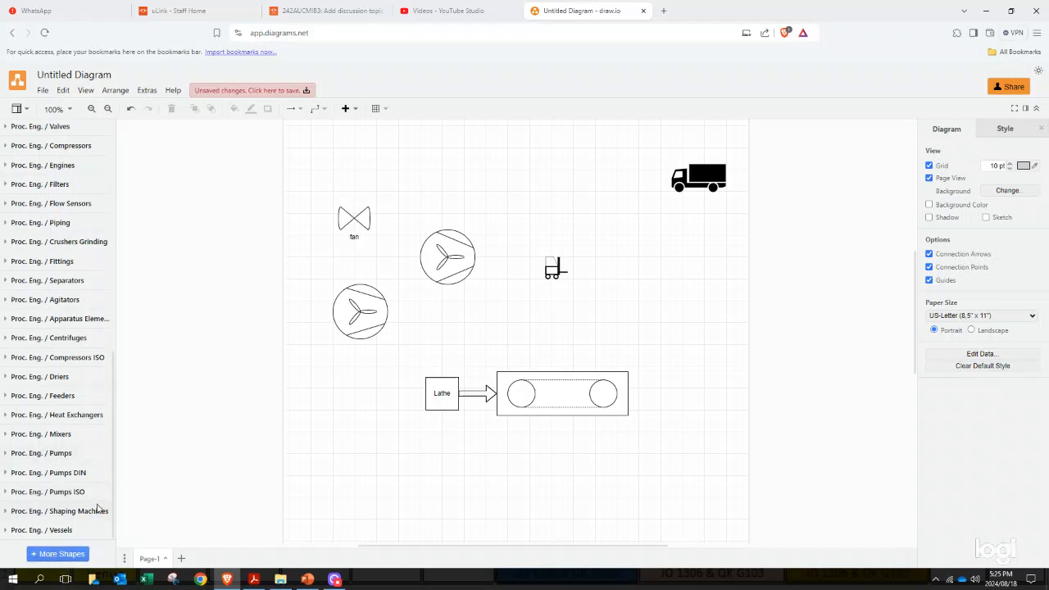
left_click(36, 453)
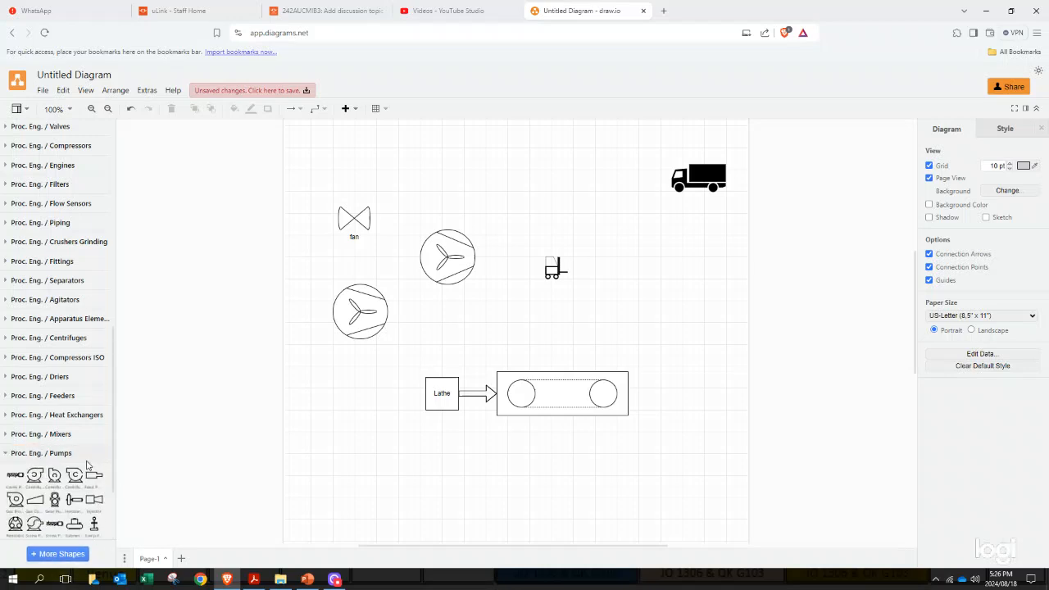
scroll(36, 455, "down", 2)
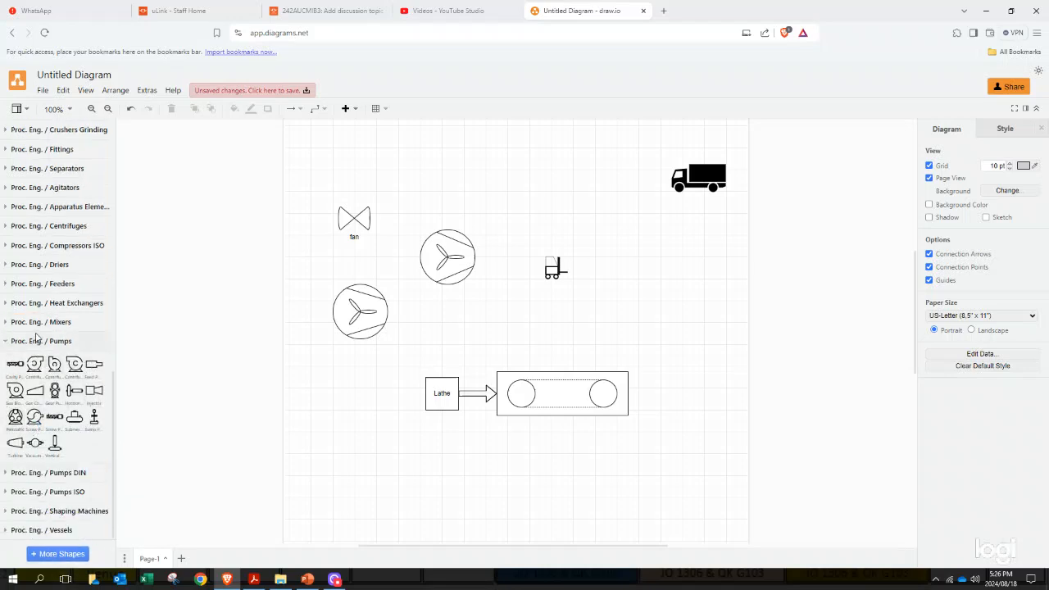
left_click(12, 342)
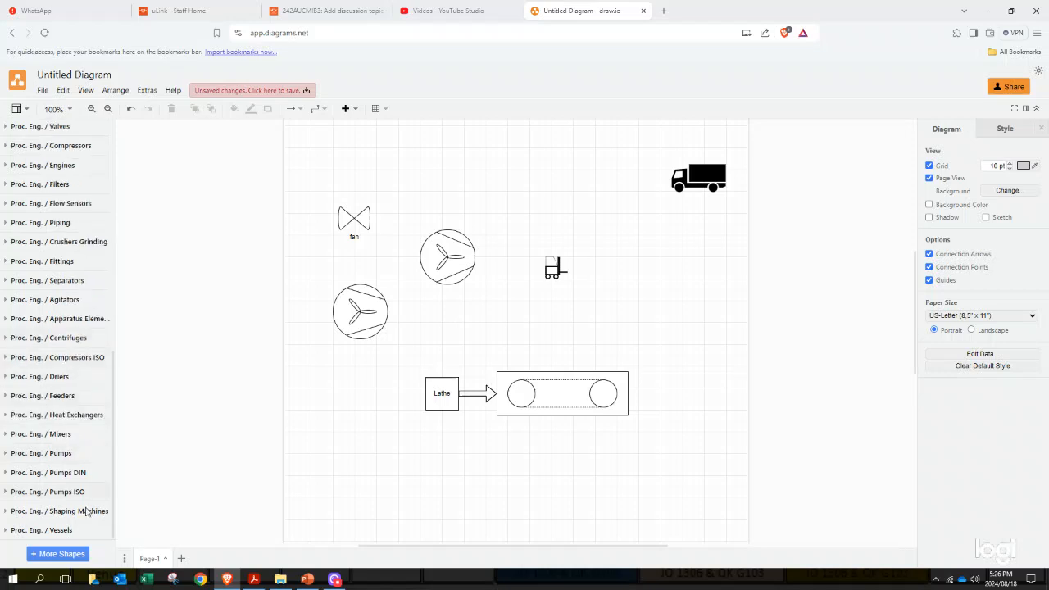
left_click(44, 517)
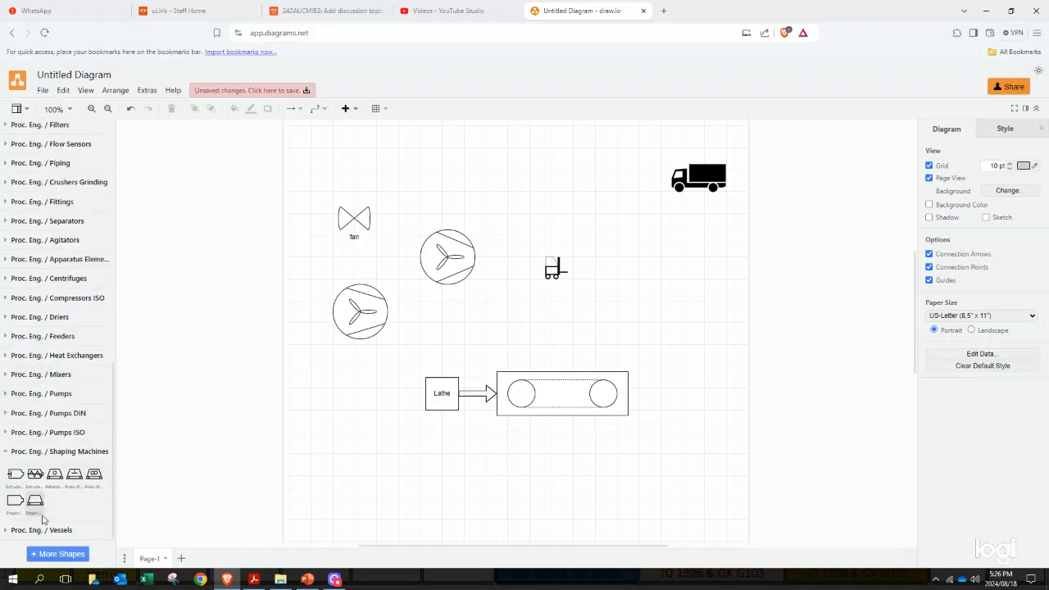
mouse_move(56, 486)
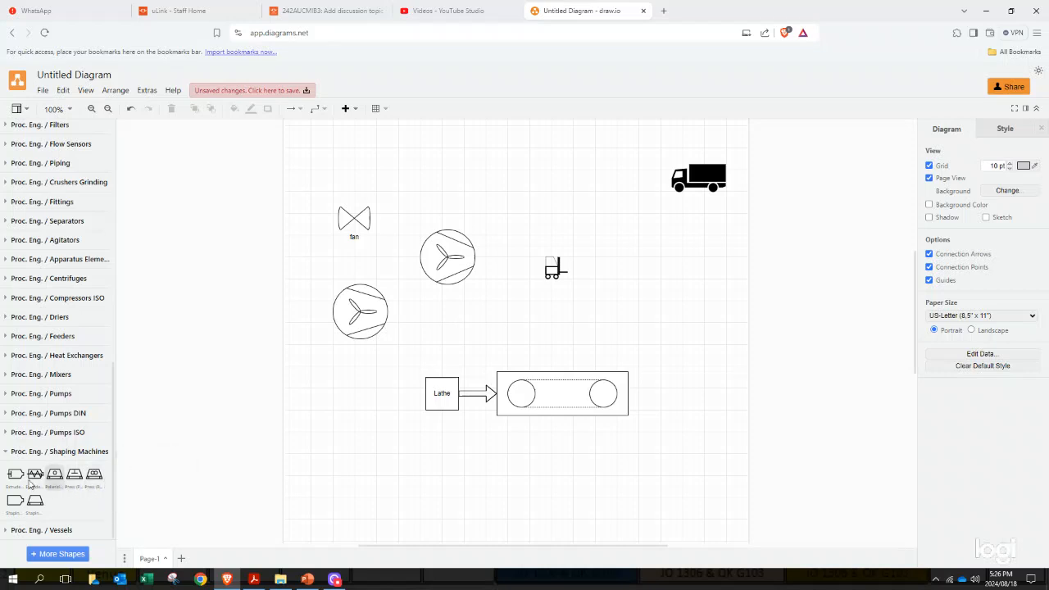
Collapse the Shaping Machines category and examine the shapes under Proc. Eng. Instruments and Filters.
scroll(73, 434, "up", 5)
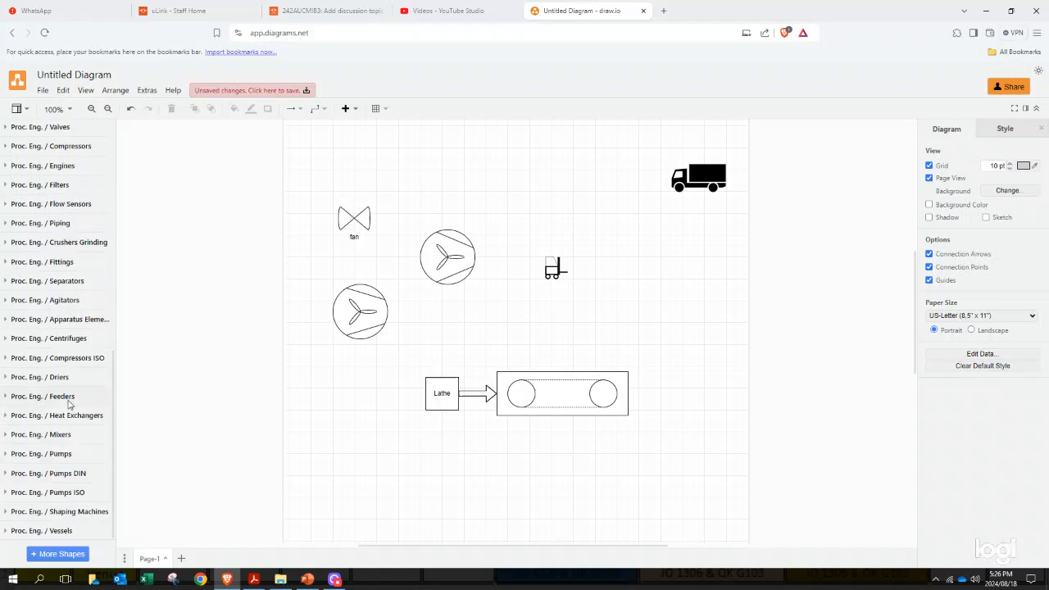
scroll(69, 403, "down", 2)
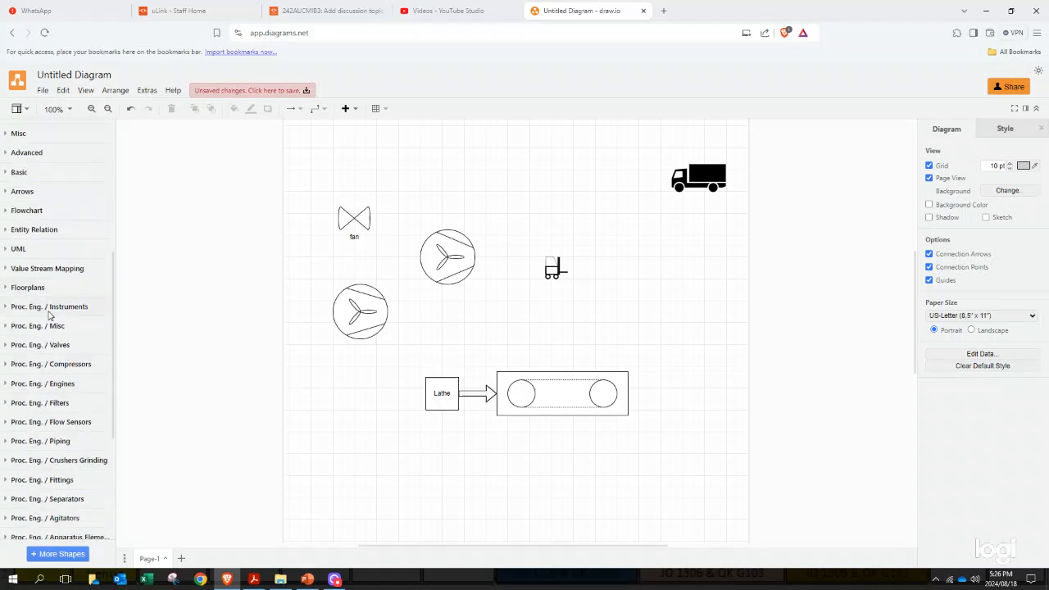
left_click(49, 308)
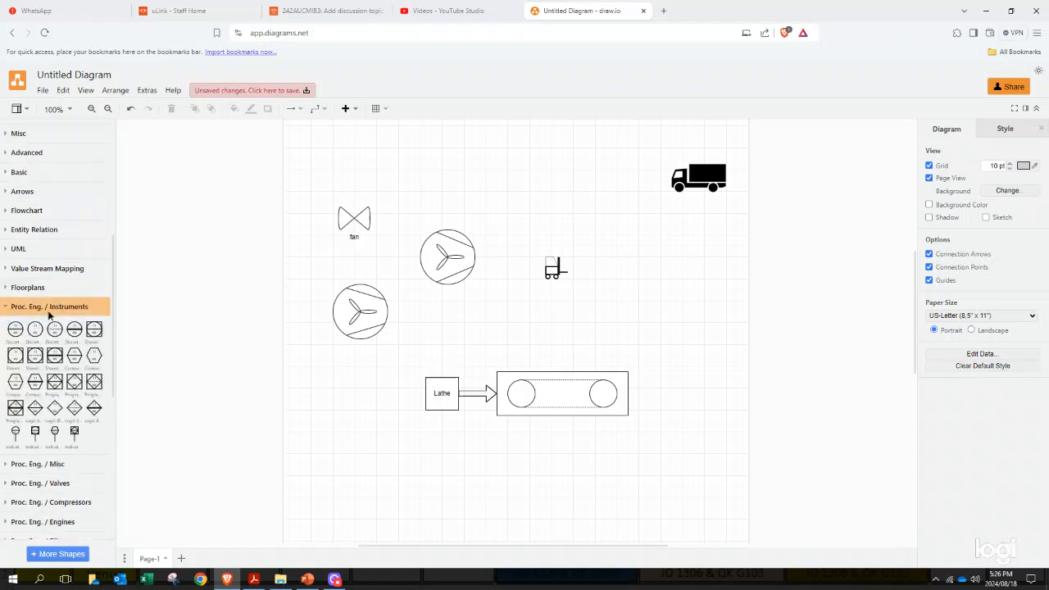
left_click(48, 310)
scroll(62, 341, "down", 2)
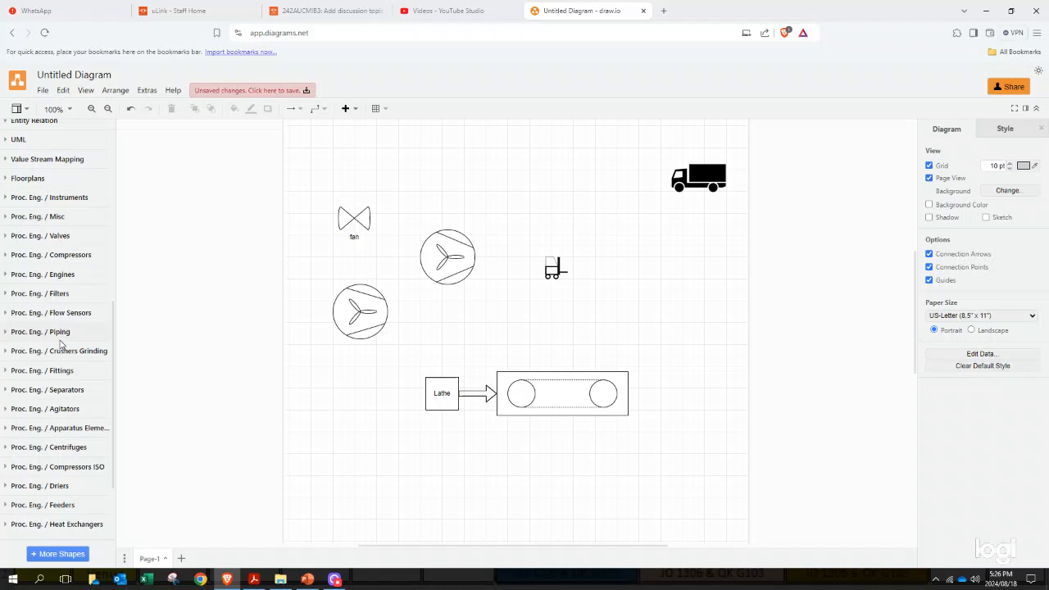
left_click(67, 295)
left_click(67, 295)
scroll(103, 439, "down", 2)
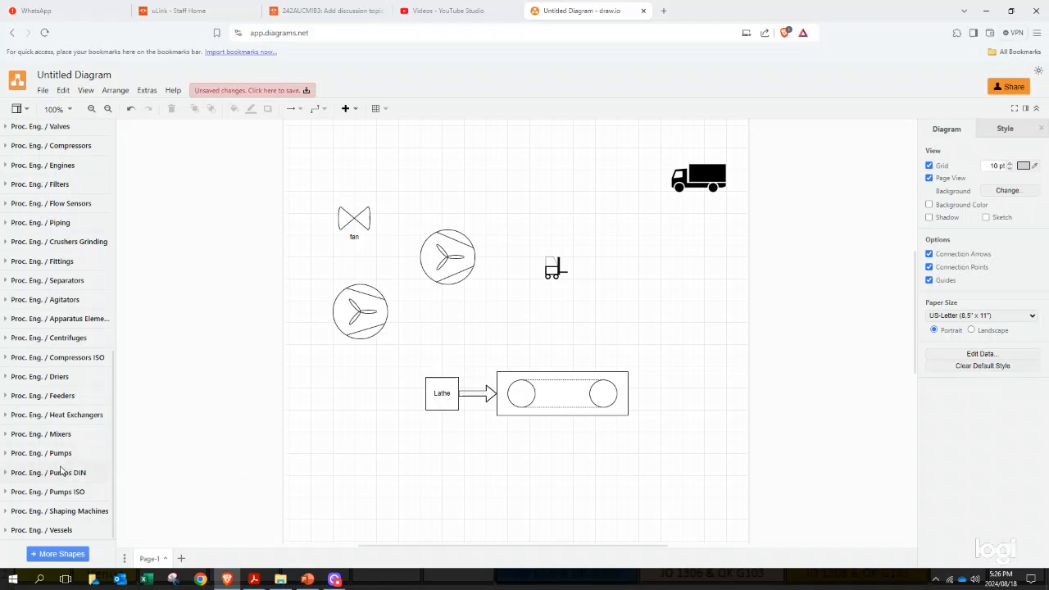
Review the whole list of shape categories again and expand Proc. Eng. Instruments to view its shapes.
scroll(62, 455, "up", 8)
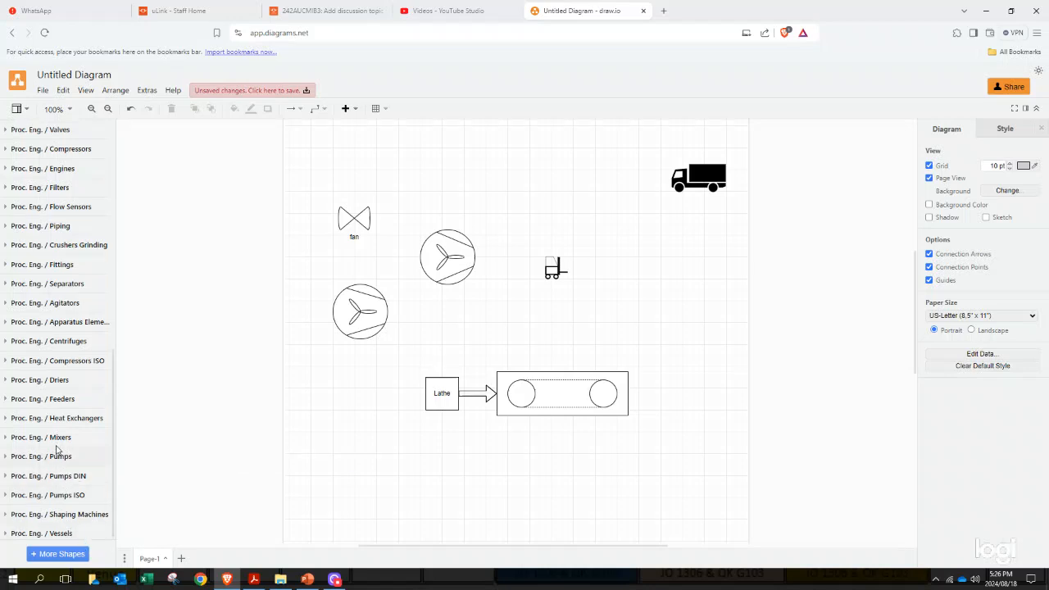
scroll(24, 459, "down", 2)
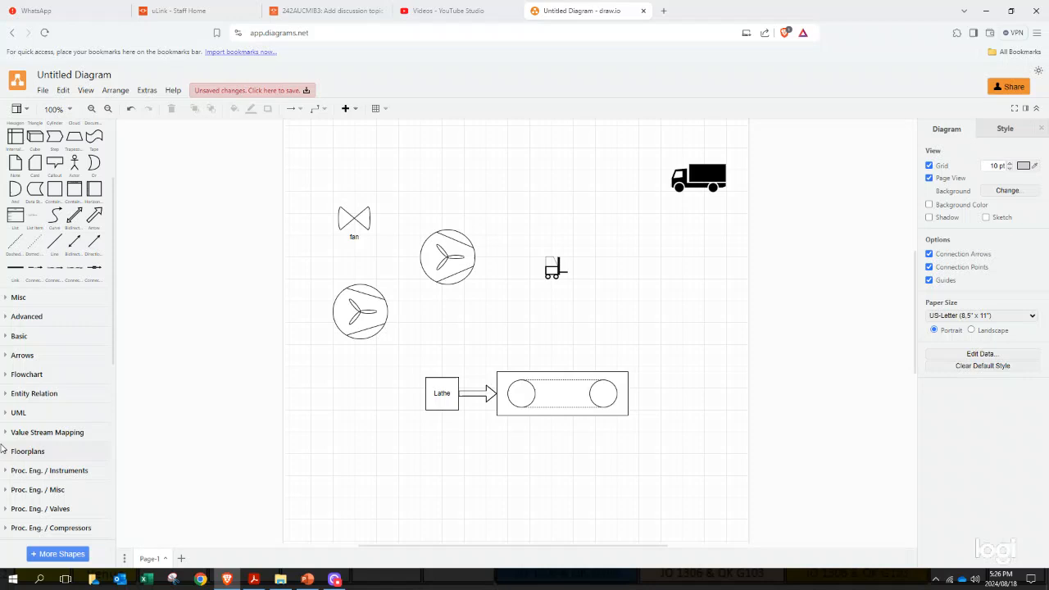
scroll(21, 474, "down", 3)
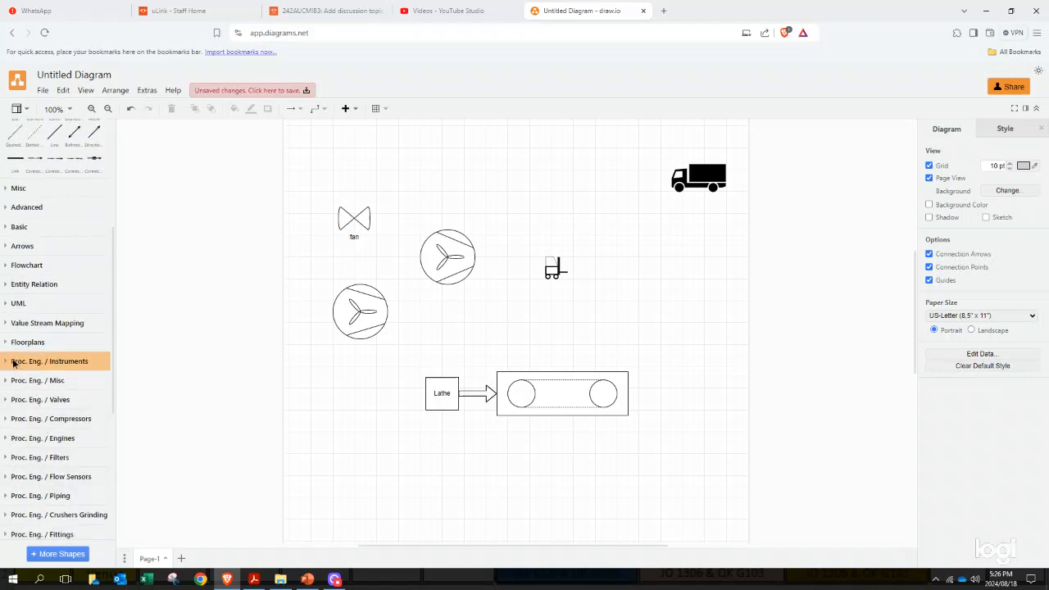
left_click(11, 362)
left_click(12, 361)
scroll(24, 385, "down", 1)
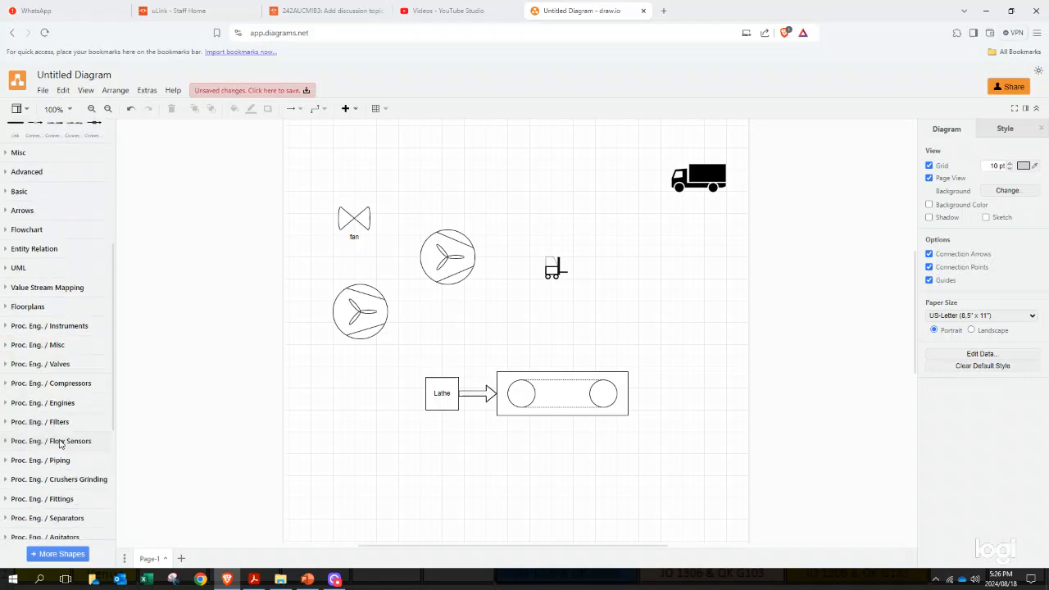
scroll(33, 410, "up", 1)
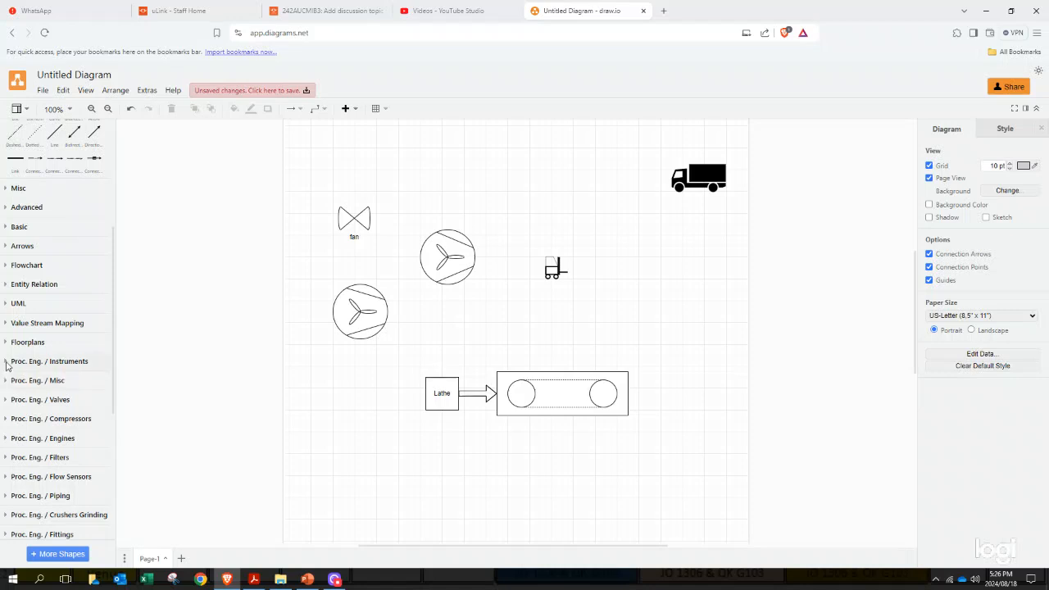
left_click(6, 363)
scroll(98, 394, "down", 8)
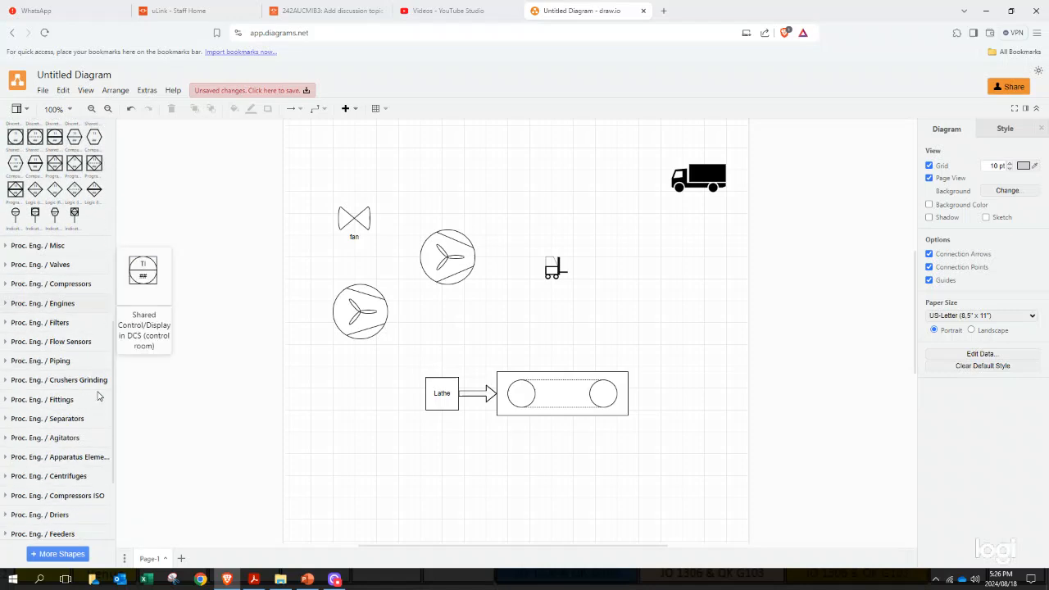
scroll(98, 393, "up", 3)
scroll(98, 396, "up", 10)
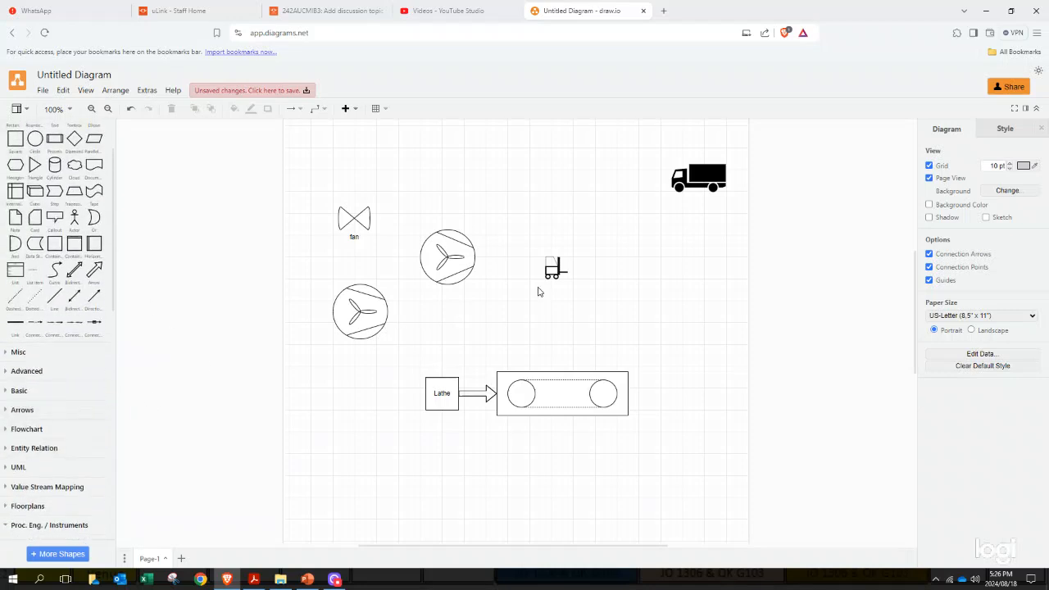